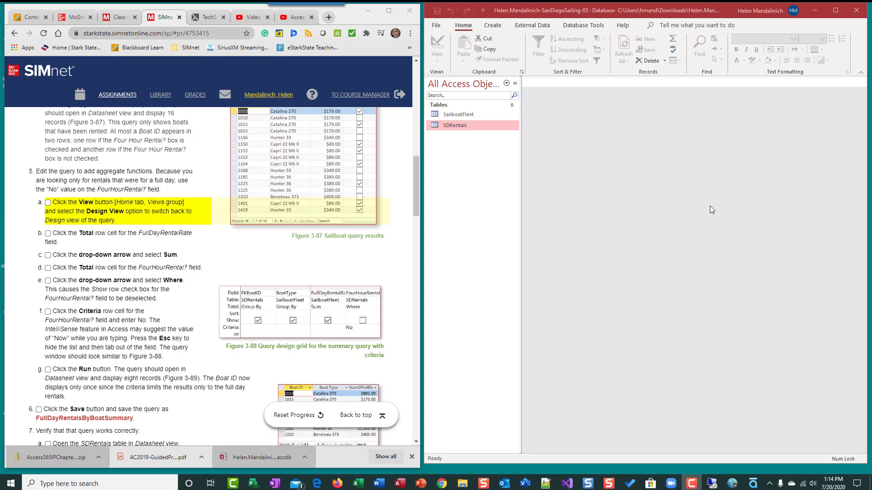
- Review the Guided Project 3-2 assignment page, including its download, upload and submit sections and the project instructions
scroll(117, 97, "up", 4)
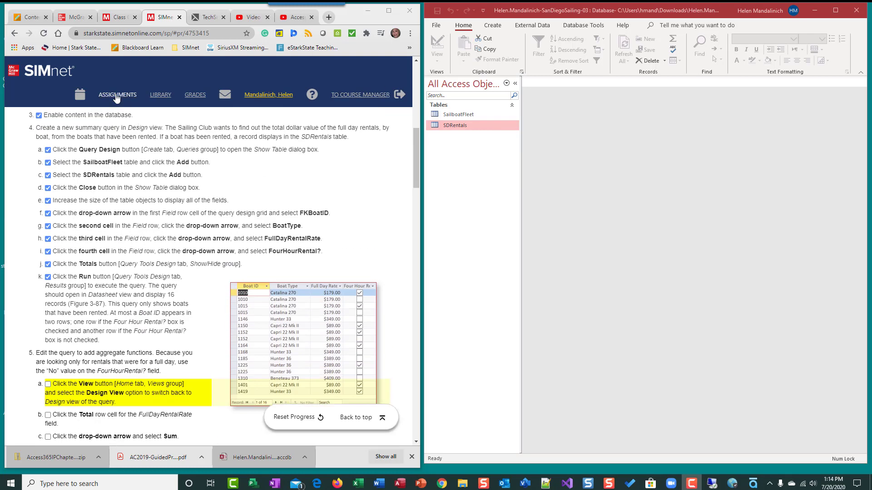
scroll(232, 249, "up", 10)
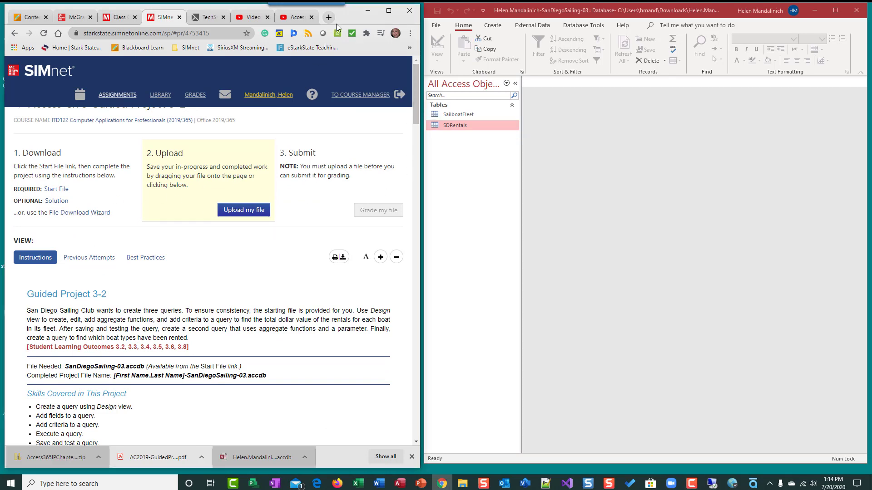
left_click(388, 10)
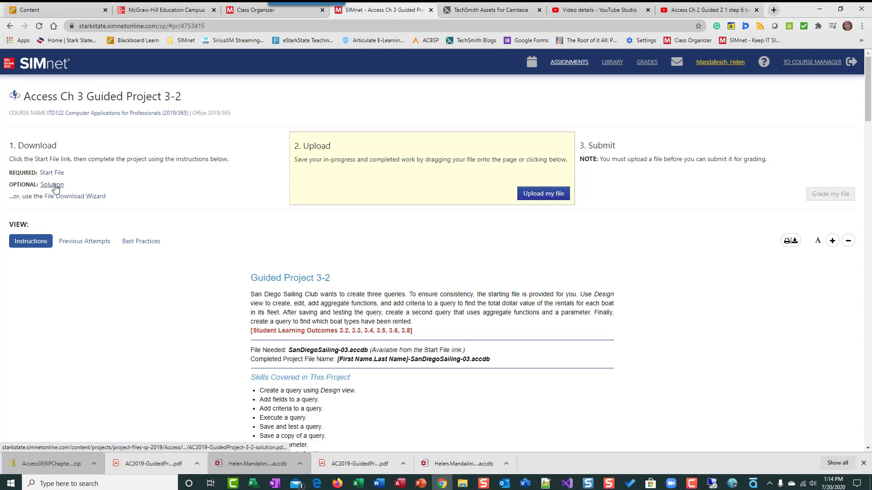
left_click(841, 9)
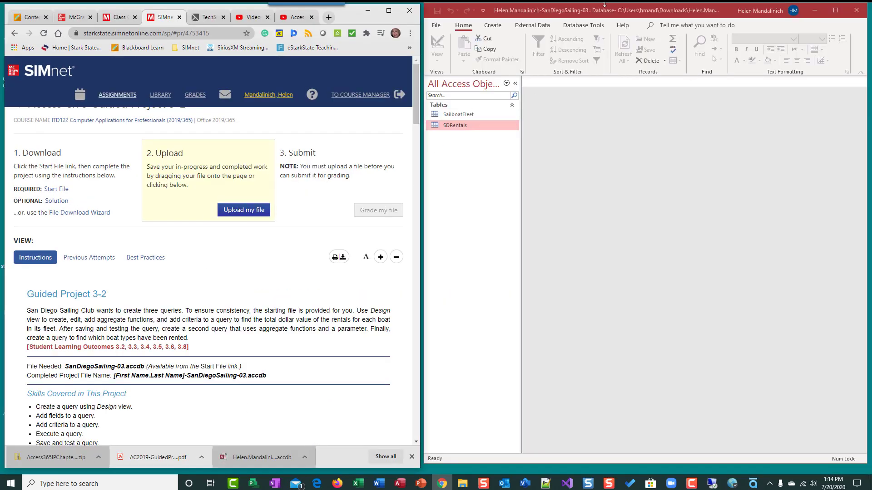
scroll(316, 314, "down", 7)
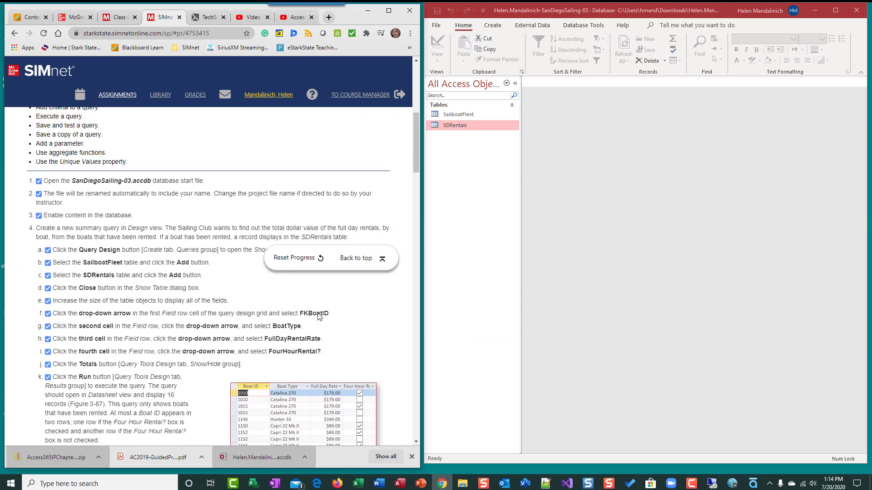
scroll(70, 252, "up", 6)
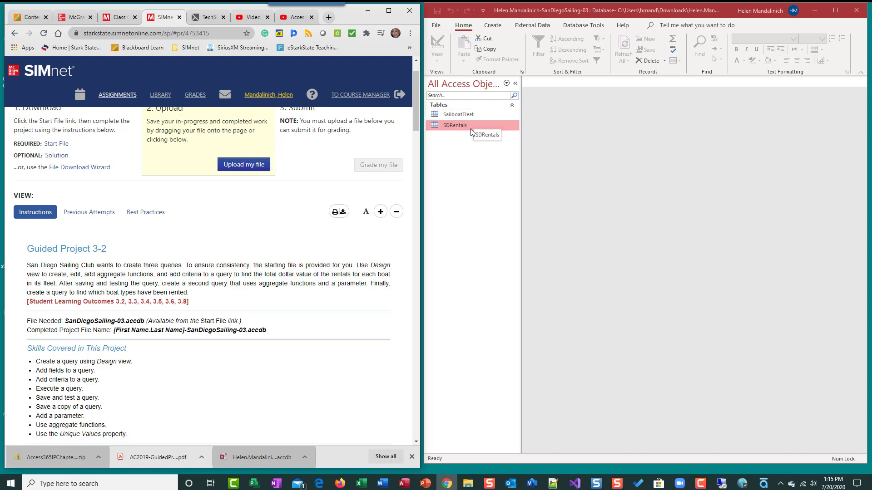
- Open the SailboatFleet and SDRentals tables in Design view to examine their fields
double_click(466, 114)
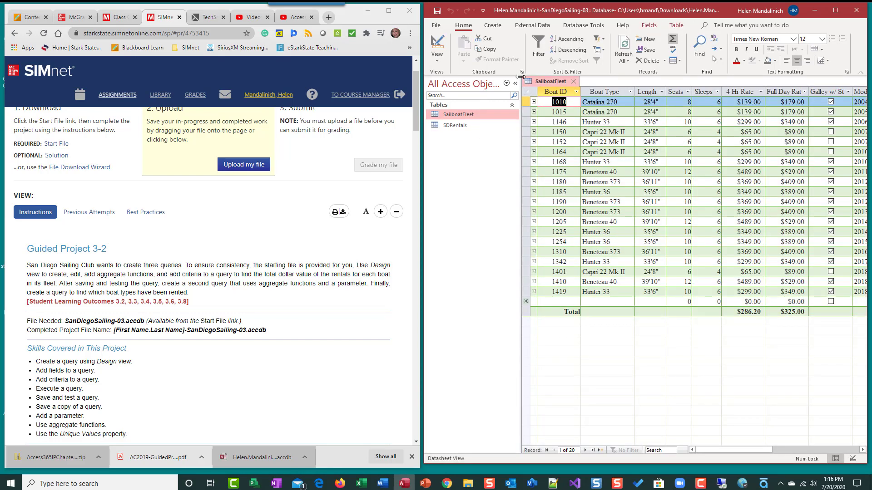
left_click(437, 45)
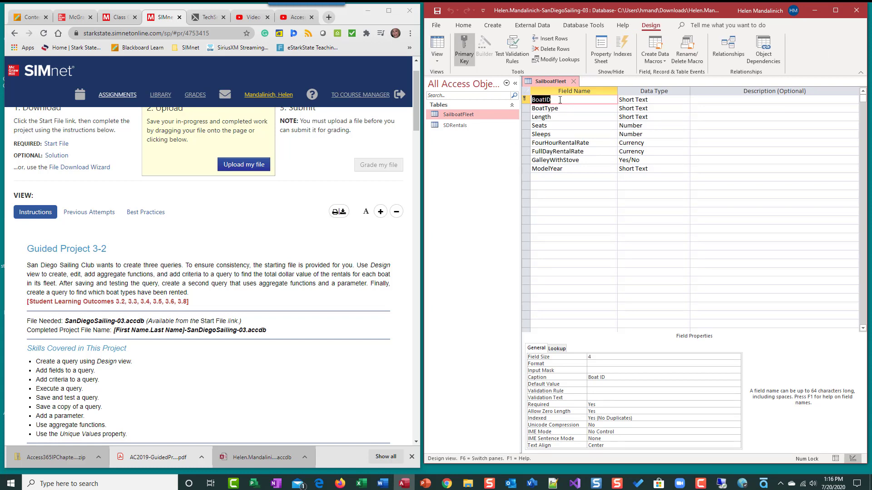
left_click(457, 128)
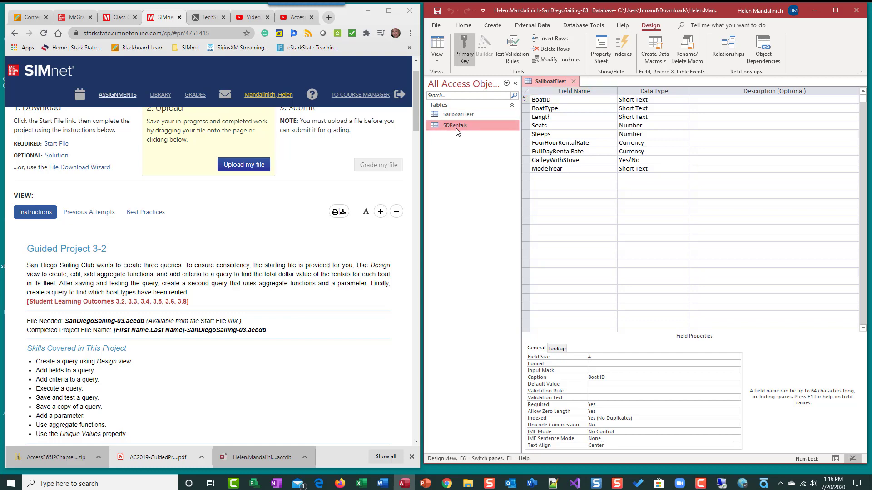
double_click(456, 128)
left_click(436, 46)
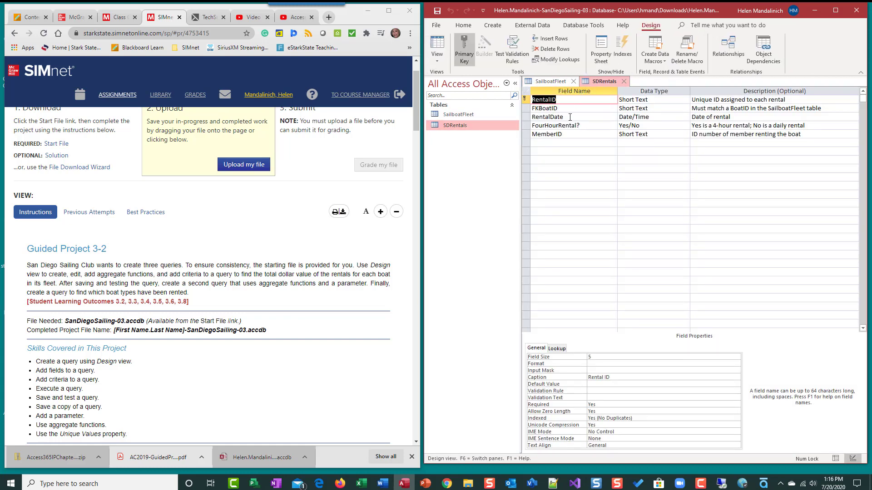
- Compare the FKBoatID field of SDRentals with the BoatID field of SailboatFleet, and close both tables
left_click(567, 108)
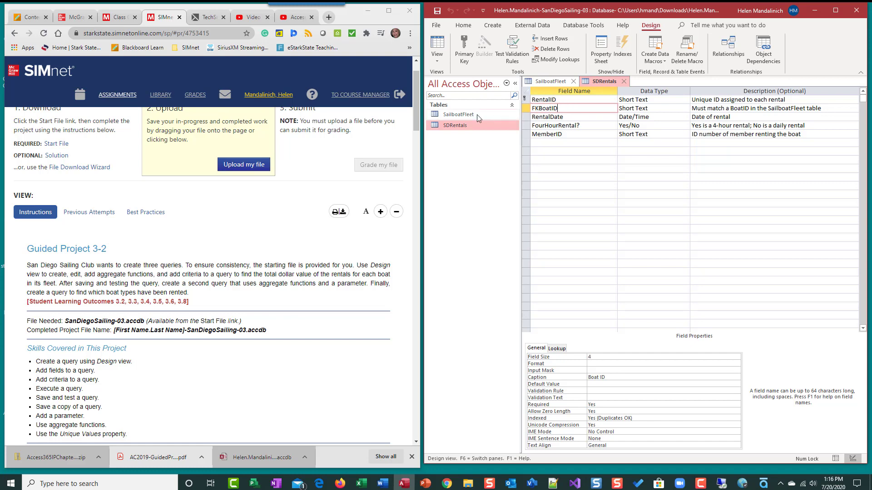
left_click(550, 82)
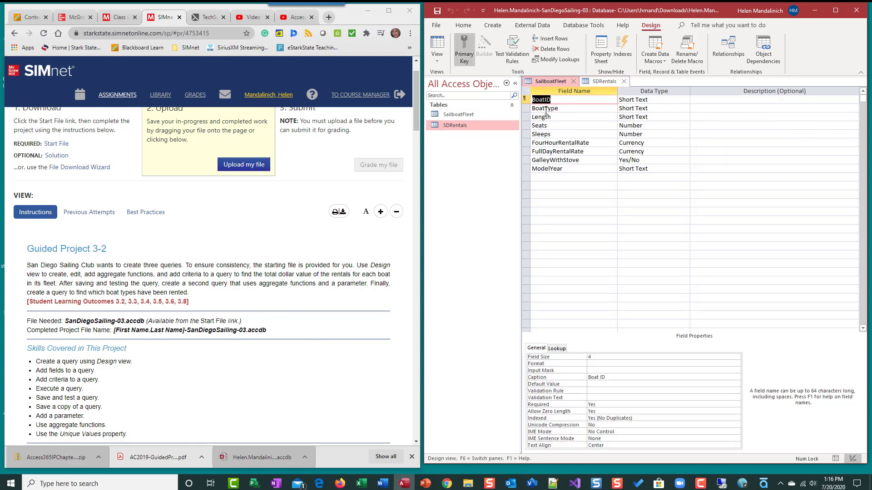
left_click(601, 84)
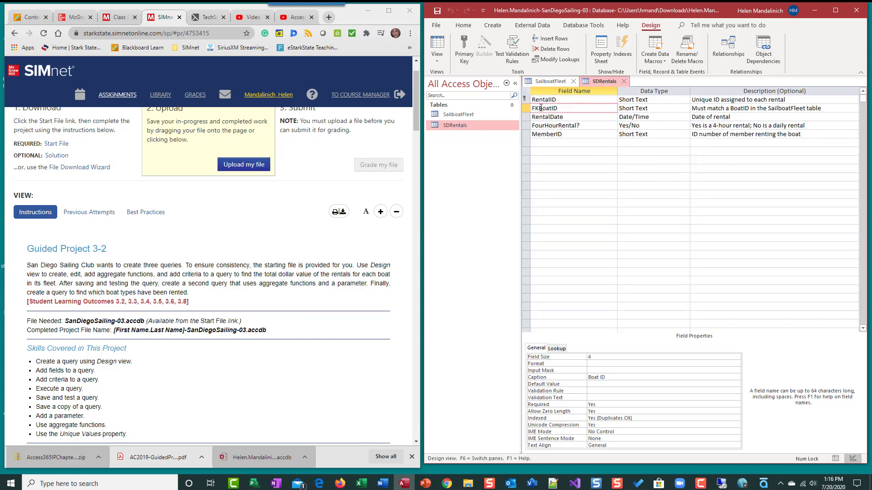
left_click(625, 82)
left_click(574, 81)
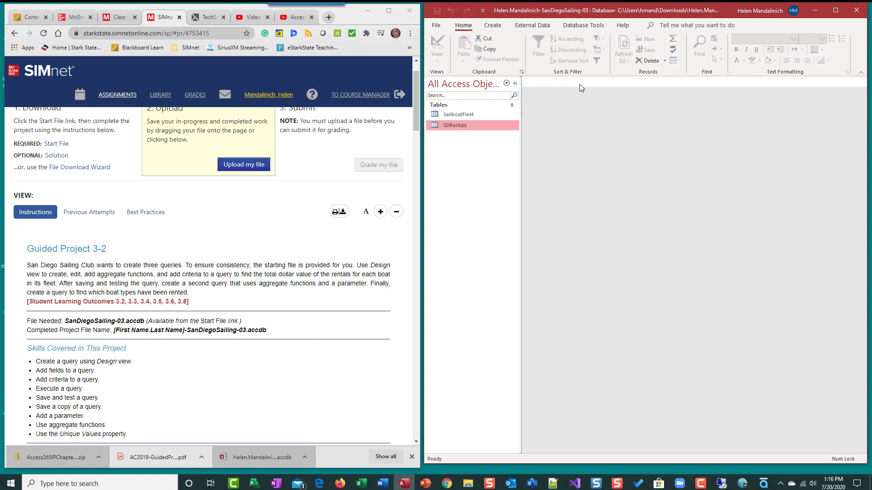
- Examine the relationship between SailboatFleet and SDRentals and its edit settings without changing them, and close the Relationships window
left_click(581, 27)
left_click(537, 48)
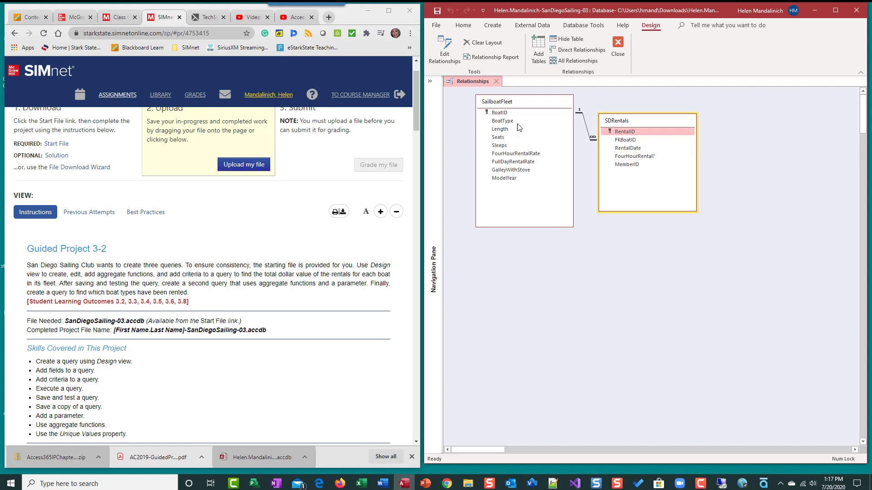
left_click(673, 136)
left_click(588, 130)
double_click(587, 130)
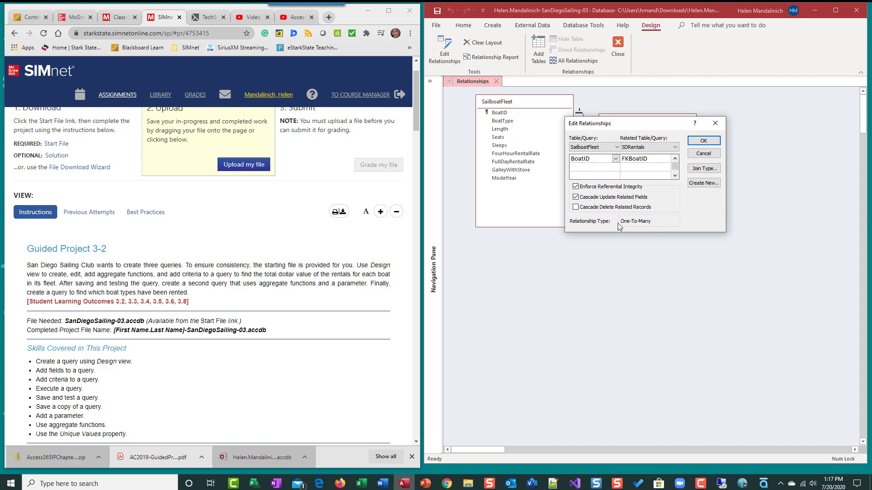
left_click(701, 153)
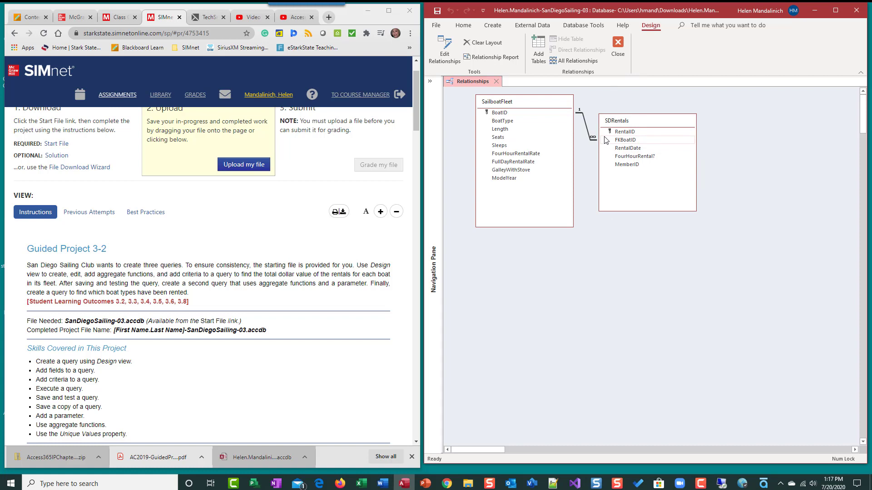
left_click(619, 51)
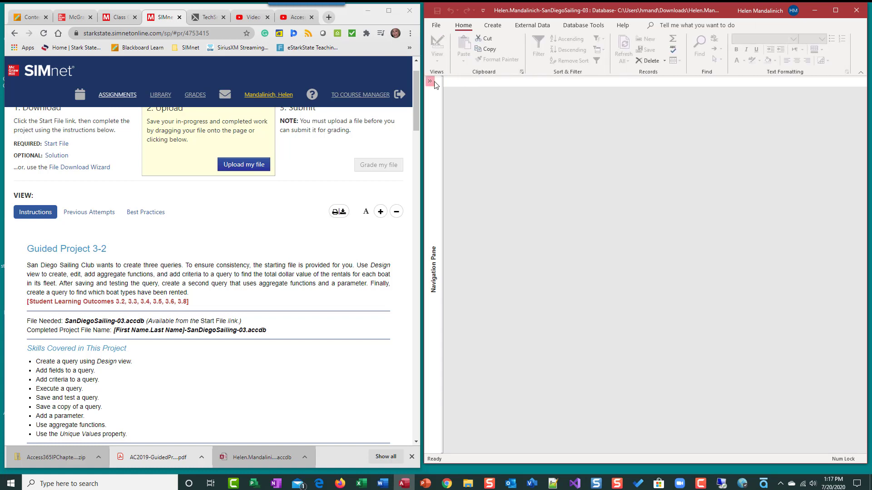
left_click(433, 80)
- Create a new query in Design view and add the SailboatFleet and SDRentals tables to it
scroll(171, 338, "down", 8)
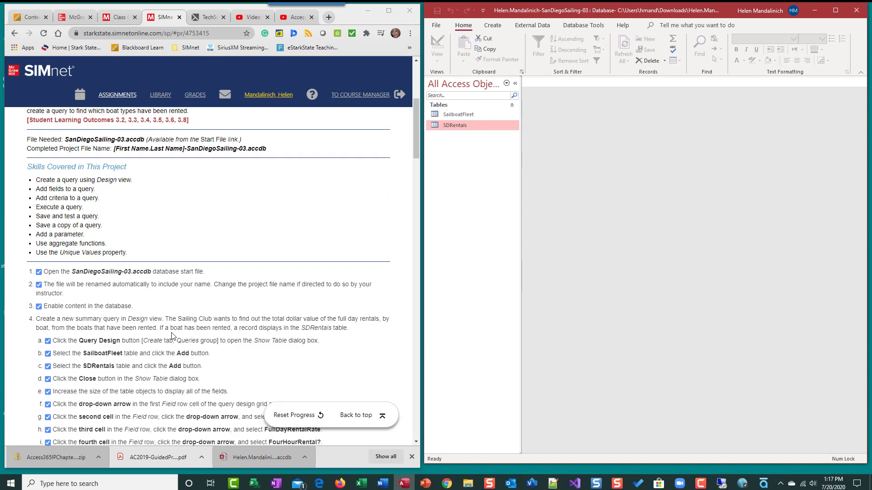
scroll(171, 337, "up", 2)
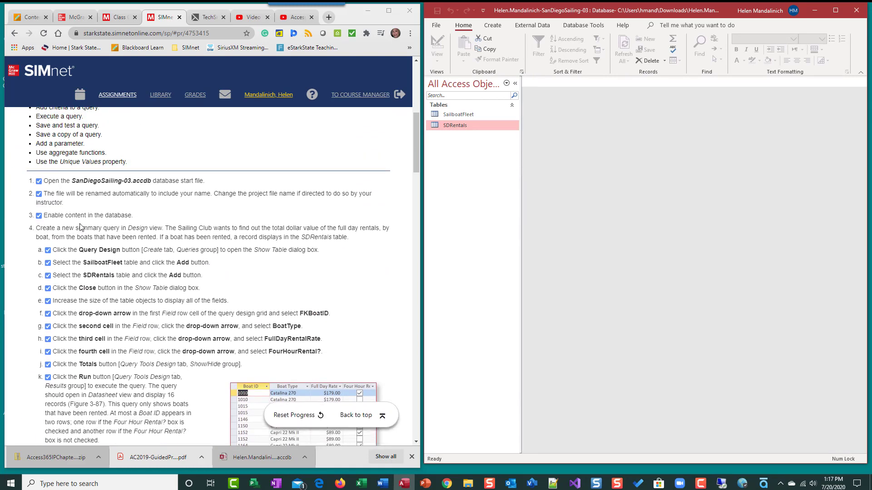
left_click(515, 83)
left_click(493, 25)
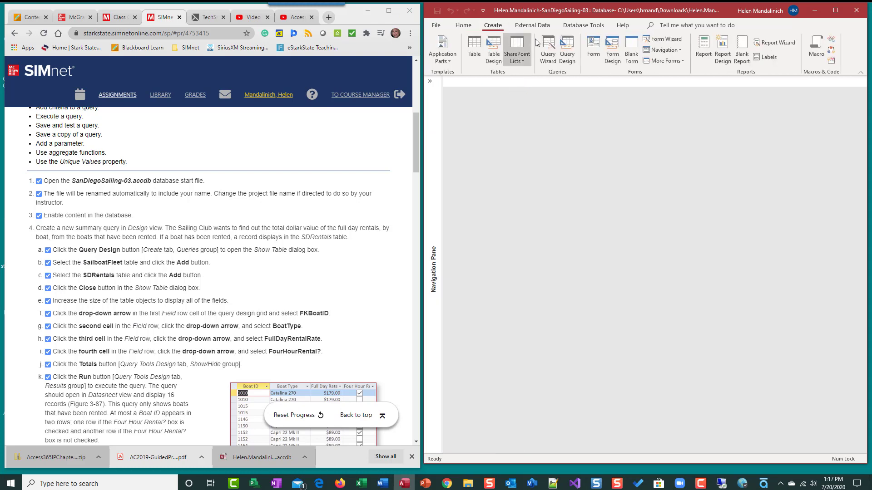
left_click(567, 49)
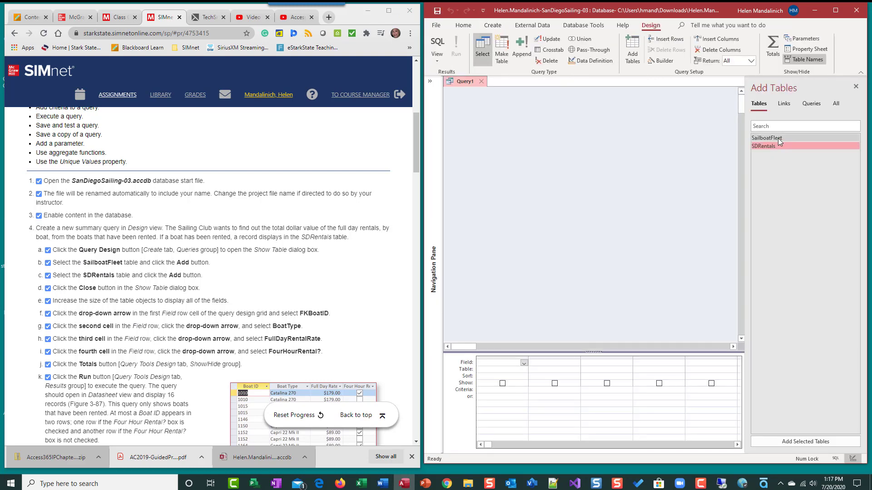
double_click(779, 137)
double_click(786, 147)
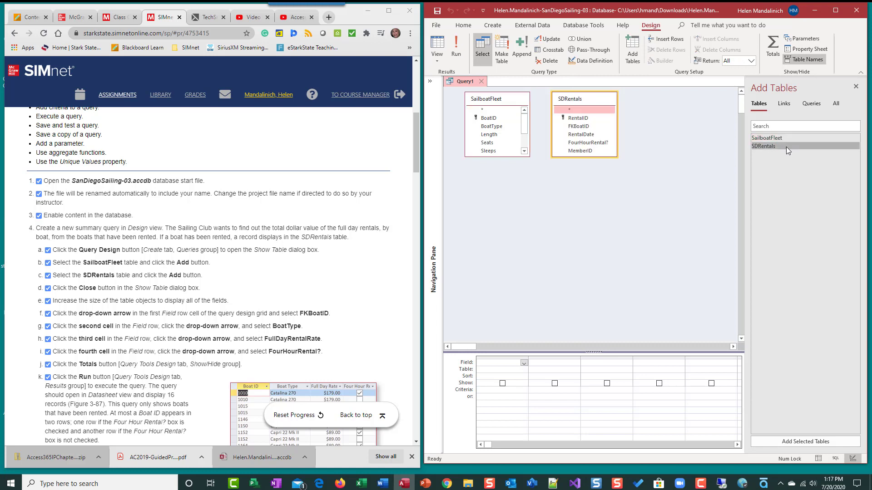
- Enlarge both table field lists to show all their fields, and raise the query design grid to just below them
left_click_drag(497, 157, 497, 198)
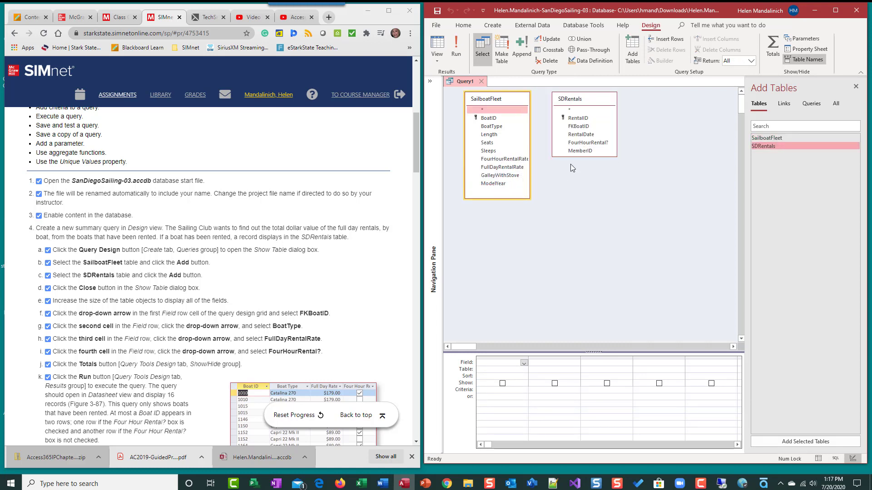
left_click_drag(576, 157, 576, 187)
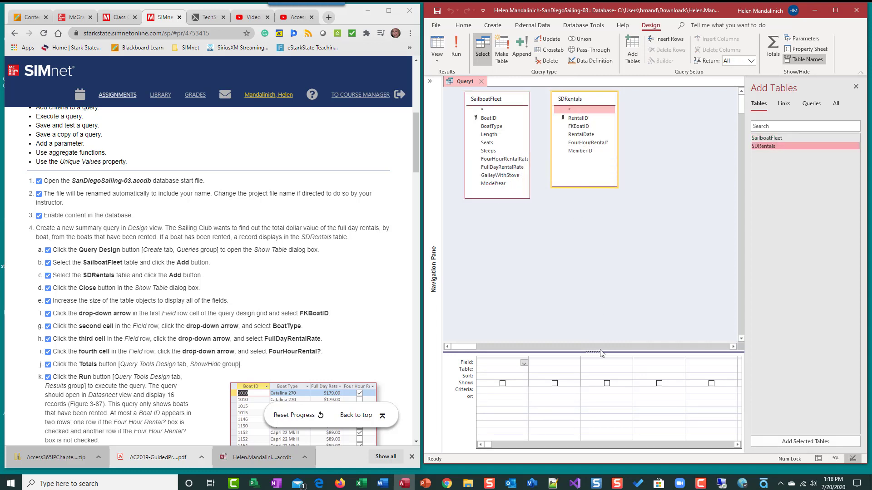
left_click_drag(601, 353, 594, 216)
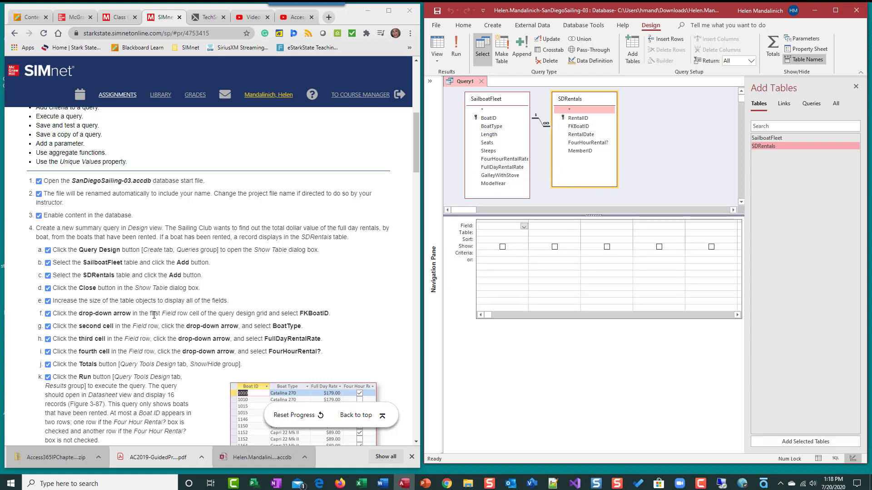
- Add FKBoatID from SDRentals and BoatType from SailboatFleet as the first two fields of the query grid
left_click(497, 226)
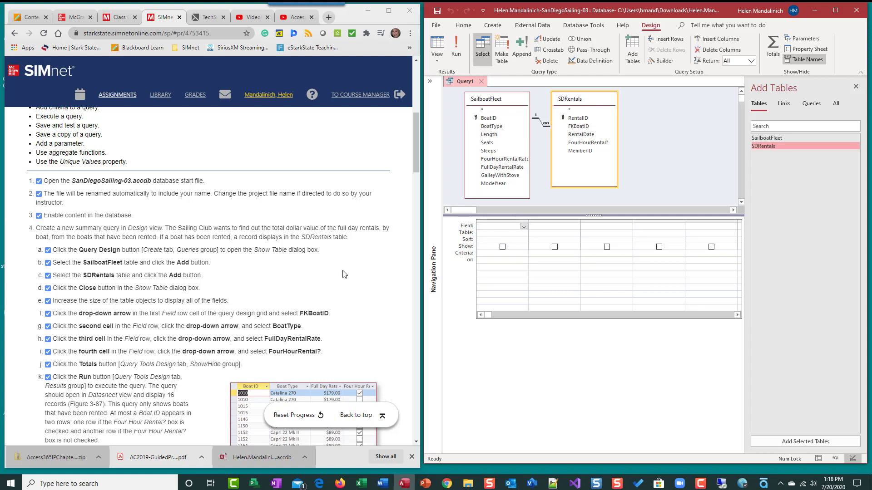
left_click(524, 227)
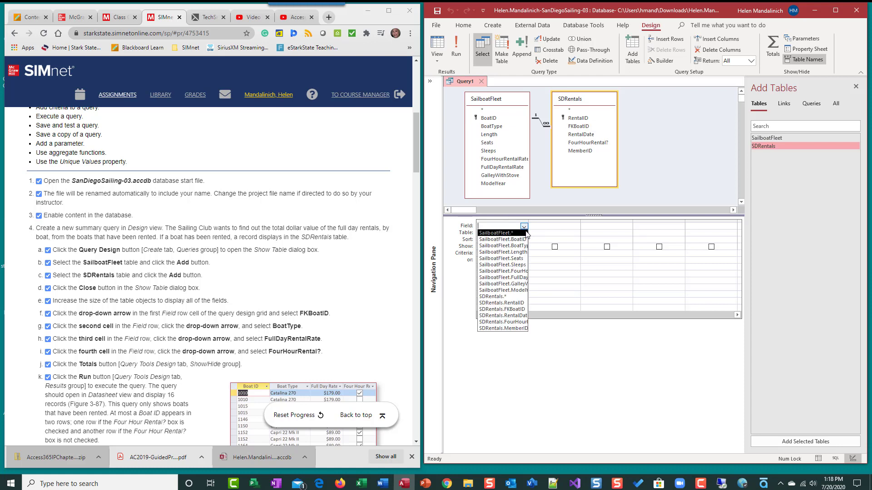
left_click(518, 310)
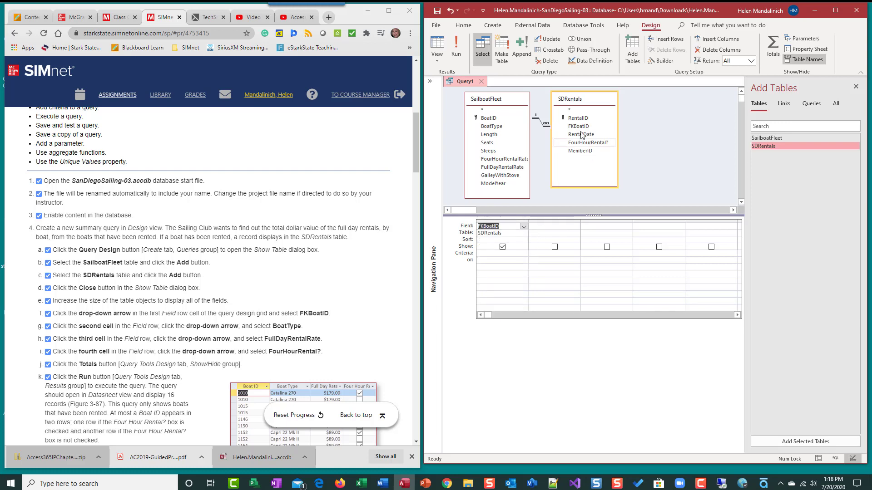
left_click(549, 226)
left_click(576, 227)
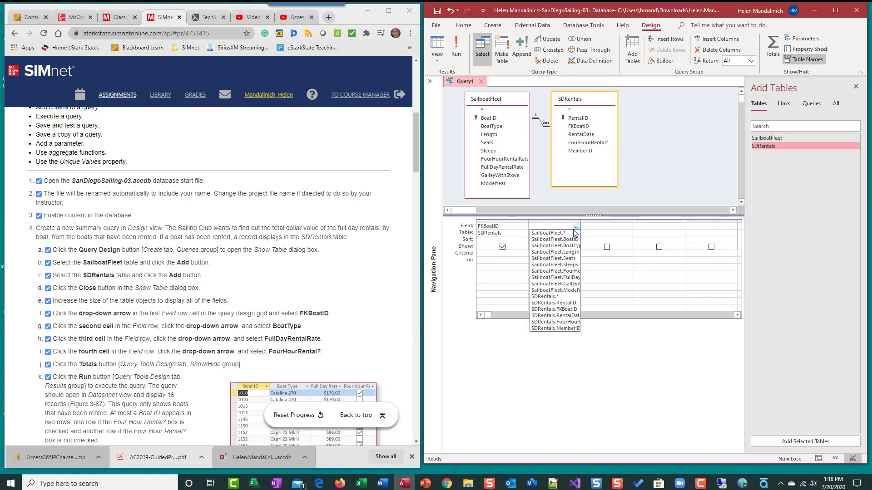
left_click(571, 245)
- Add FullDayRentalRate and FourHourRentalRate from SailboatFleet as the third and fourth fields of the query grid
left_click(597, 227)
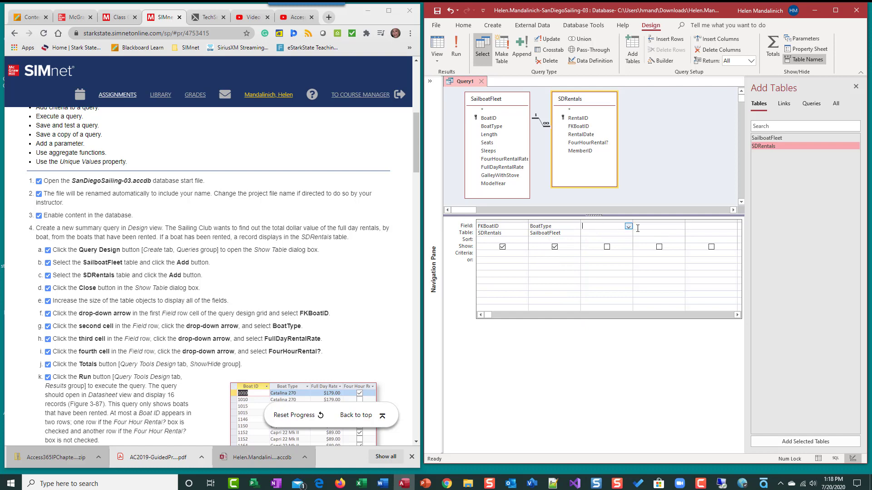
left_click(628, 227)
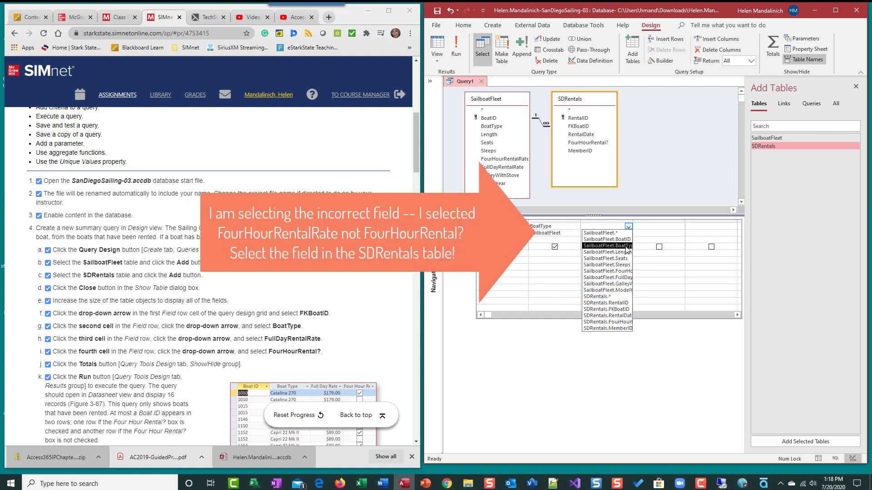
left_click(627, 276)
left_click(653, 224)
left_click(682, 226)
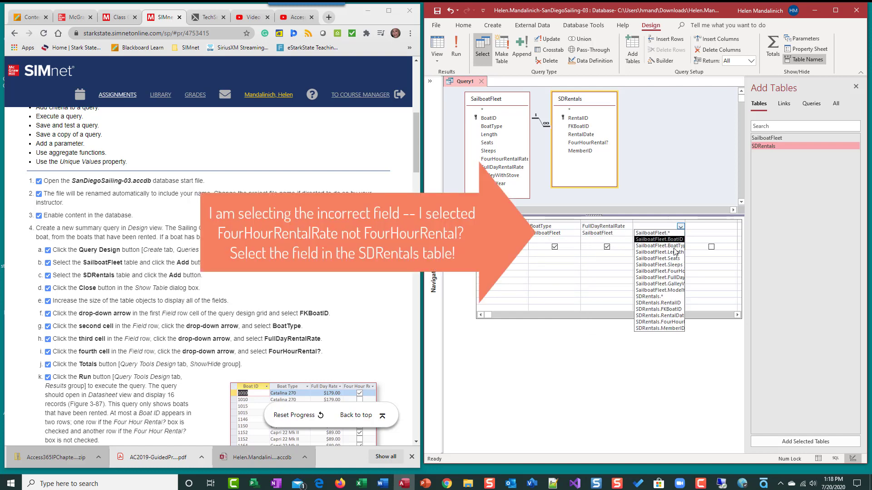
left_click(678, 273)
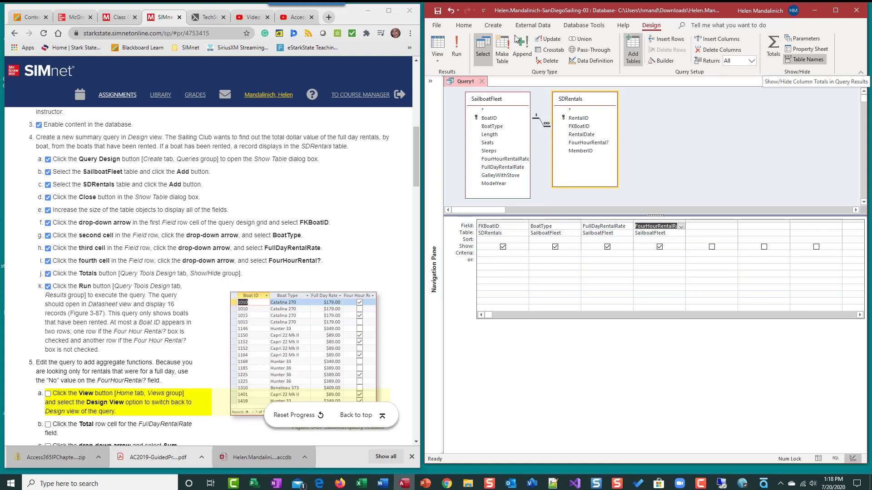
left_click(445, 43)
left_click(447, 42)
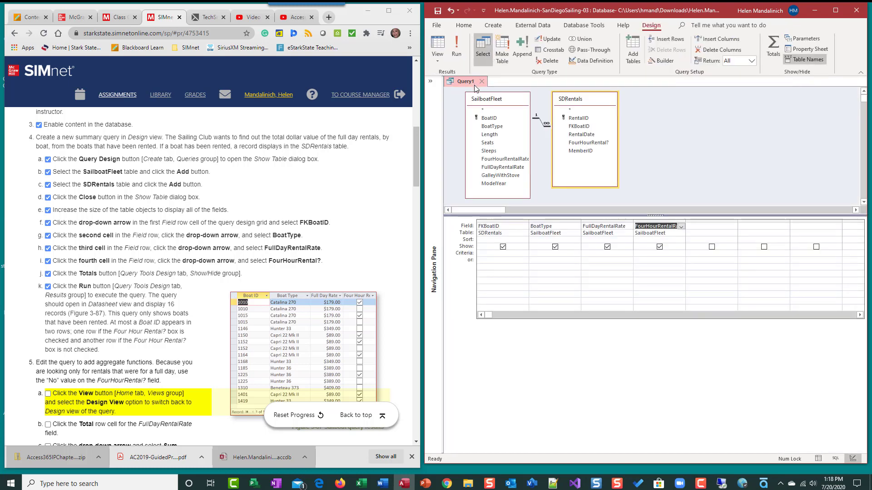
- Add the Total row to the query grid, running the query before and after to compare its records, and return to Design view
left_click(456, 45)
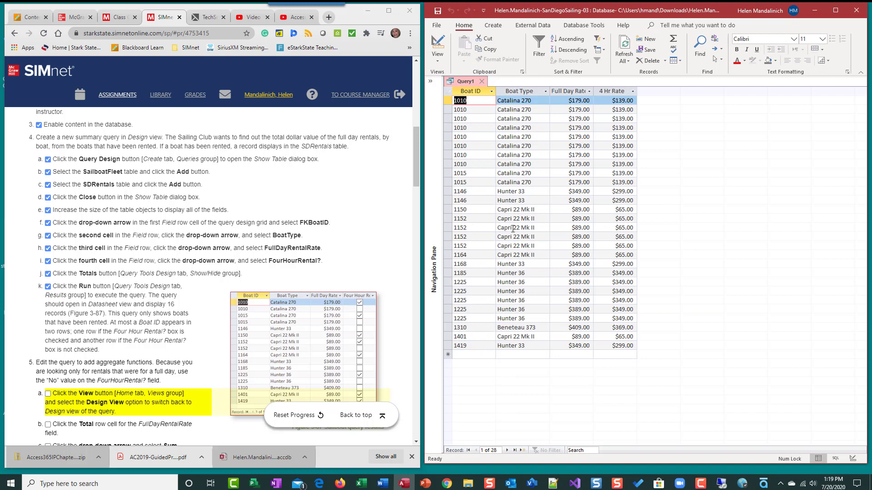
left_click(438, 42)
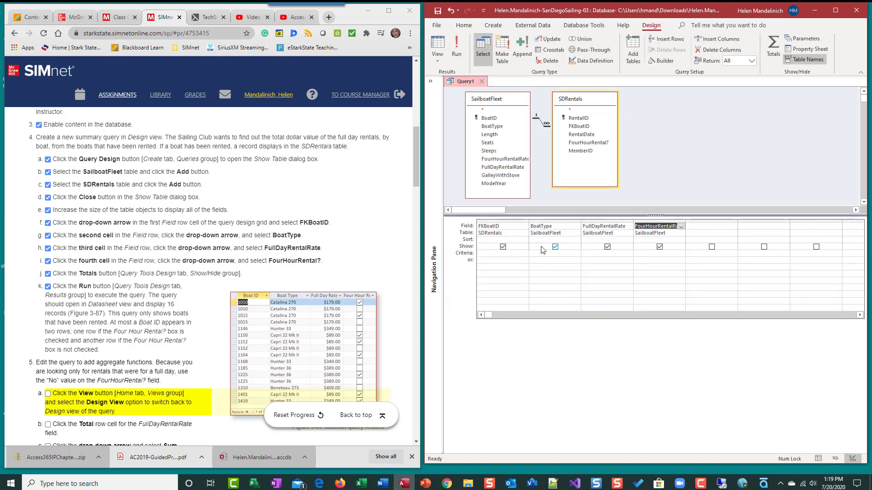
left_click(772, 49)
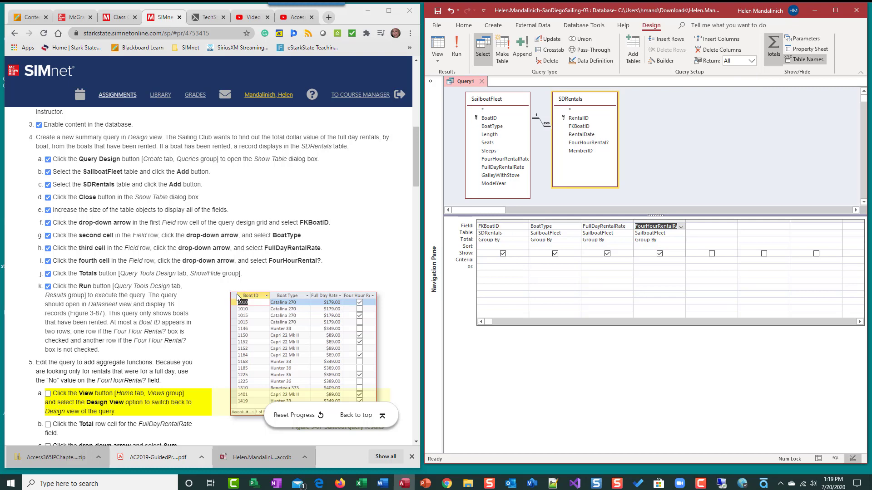
scroll(236, 304, "down", 2)
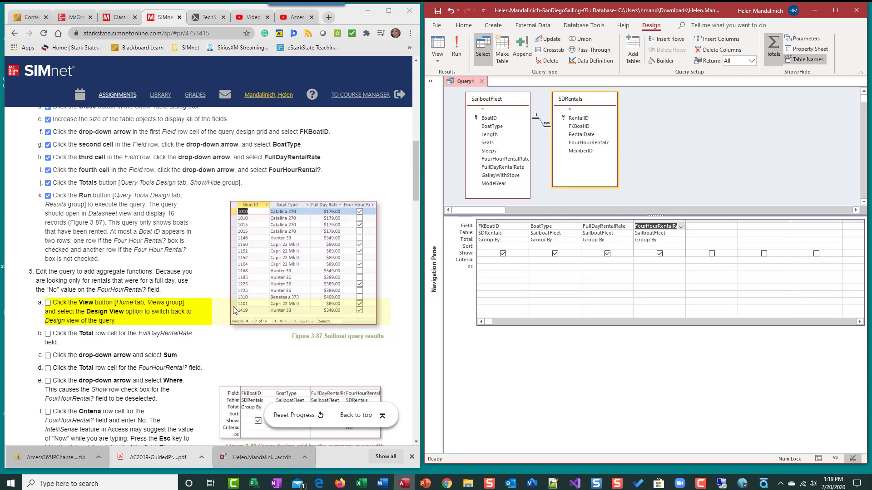
left_click(456, 49)
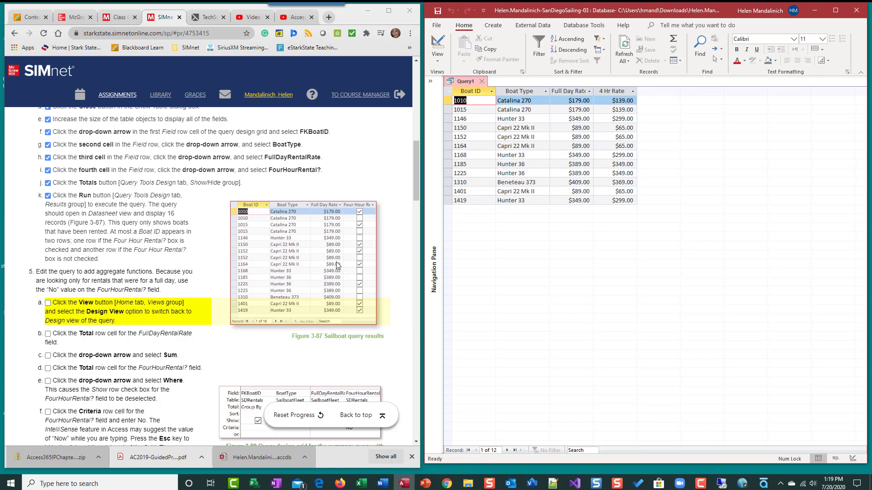
left_click(443, 43)
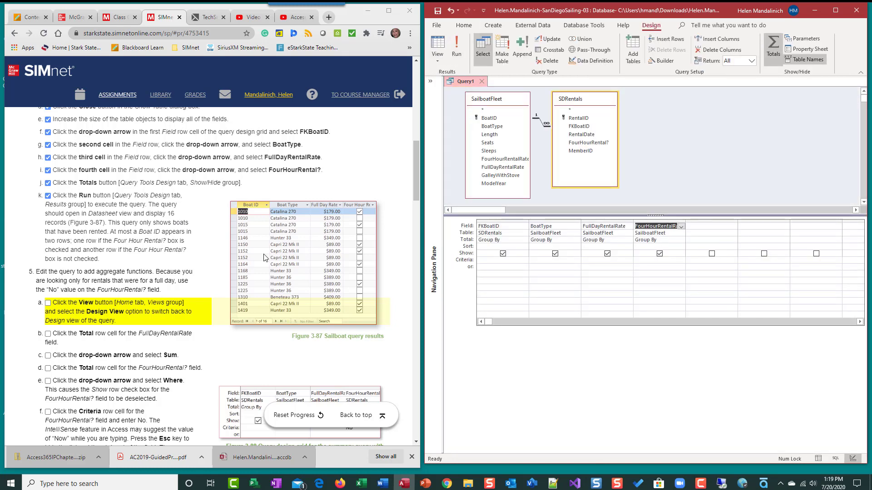
- Check off instruction 5a about switching to Design view in the assignment list
scroll(264, 254, "down", 1)
scroll(59, 215, "up", 3)
scroll(58, 213, "down", 3)
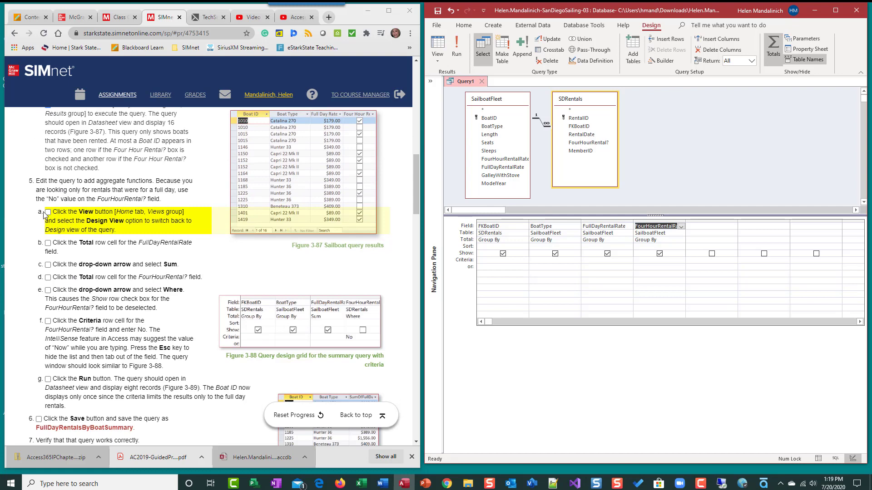
left_click(48, 213)
scroll(143, 261, "down", 1)
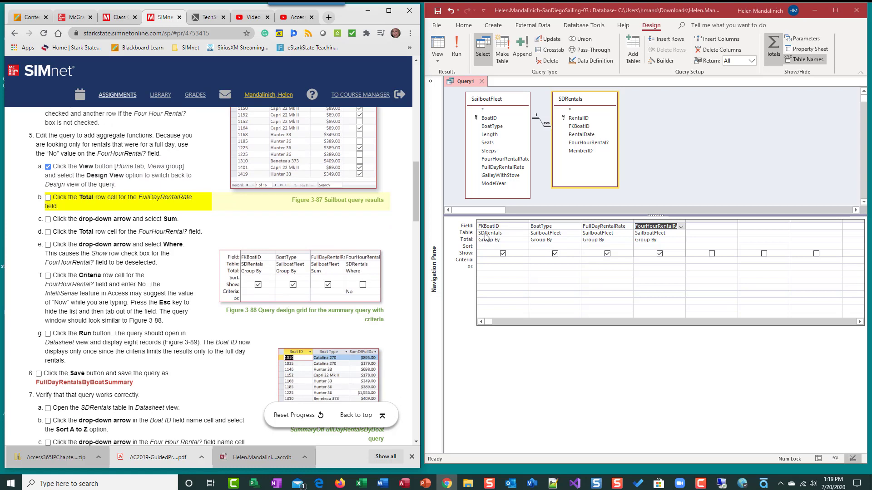
- Set the Total of FullDayRentalRate to Sum and check off instructions 5c and 5d
left_click(628, 235)
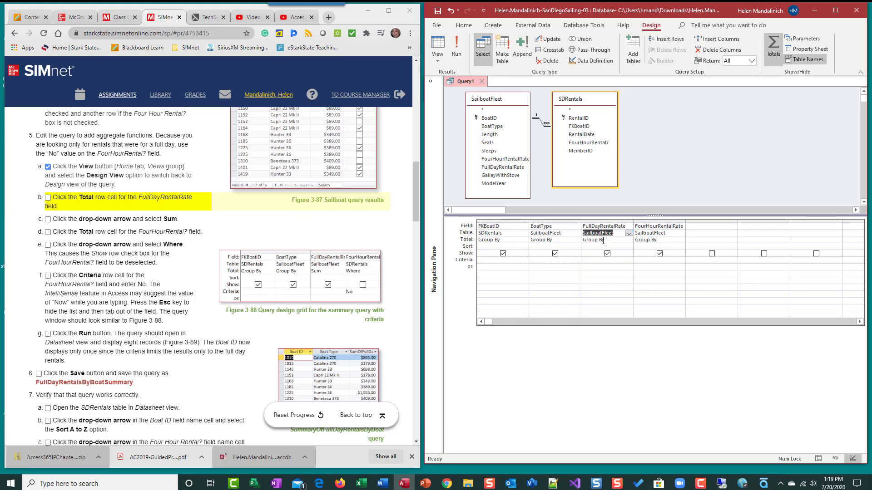
left_click(603, 241)
left_click(629, 240)
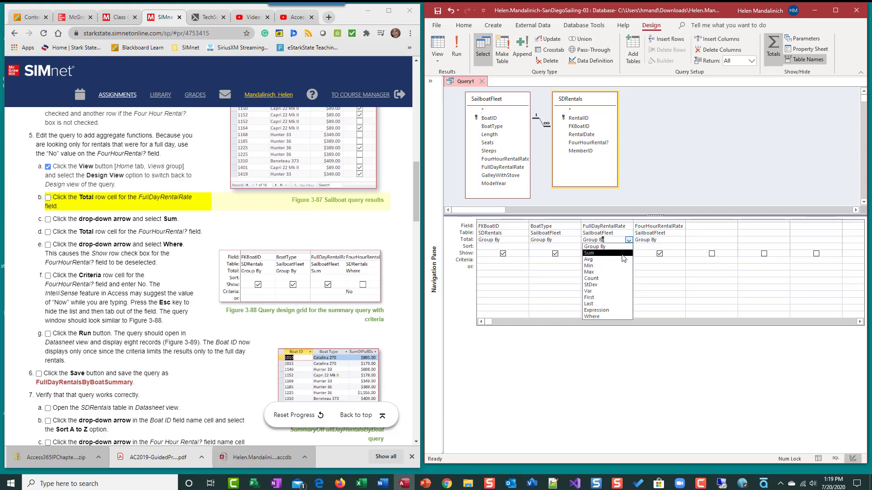
left_click(624, 255)
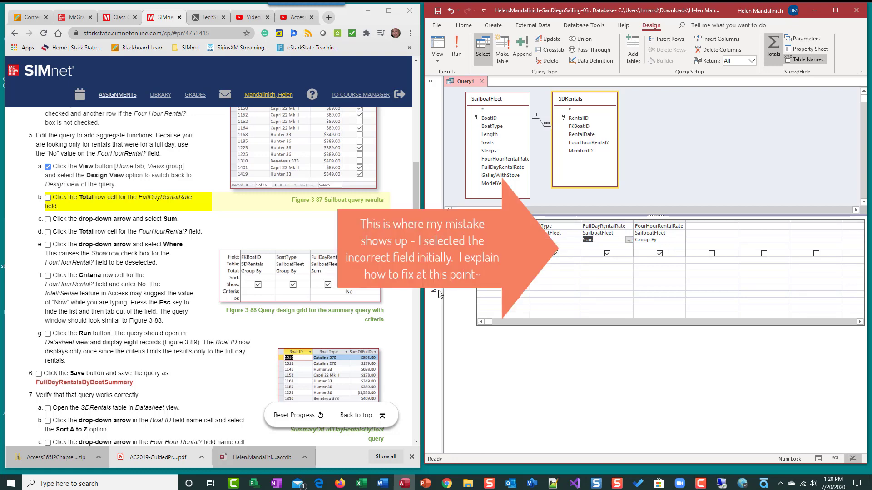
left_click(48, 220)
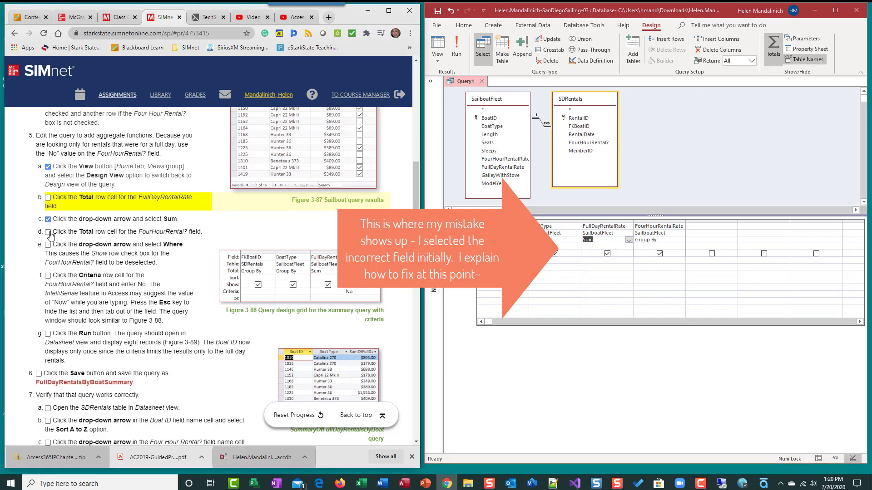
left_click(47, 232)
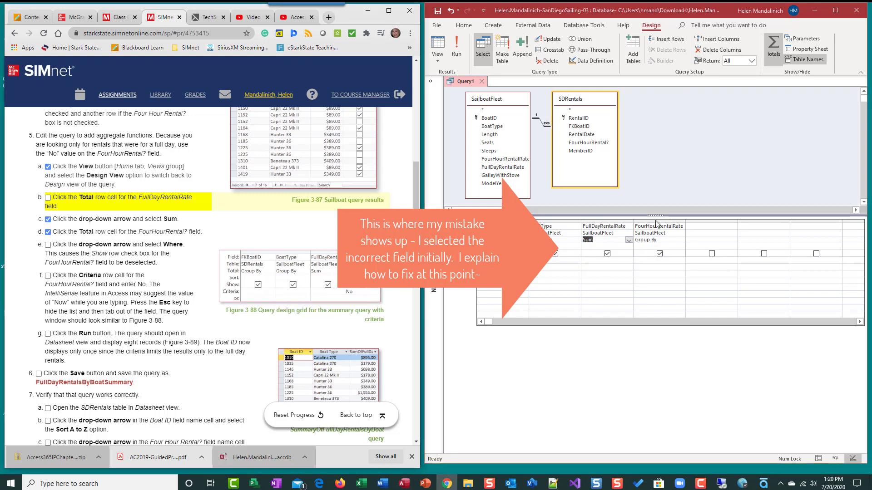
- Try to filter on FourHourRentalRate with Total set to Where and the criterion No, run the query, and return to Design view
left_click(682, 240)
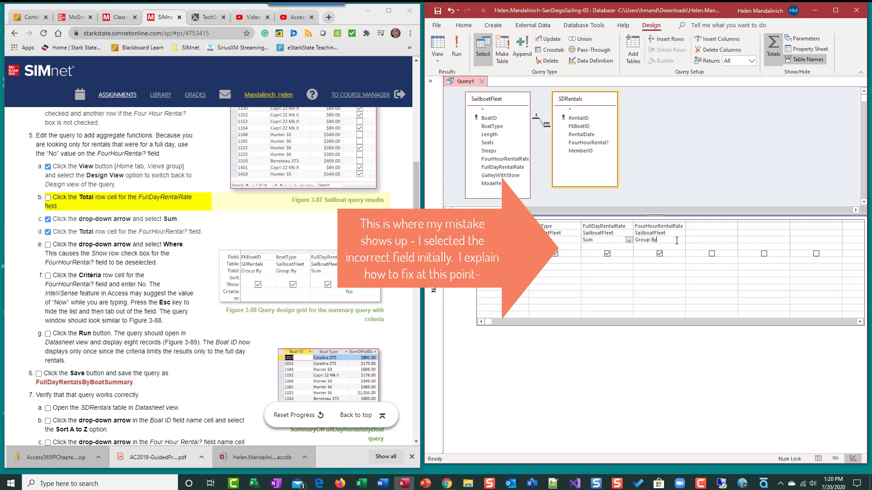
left_click(681, 241)
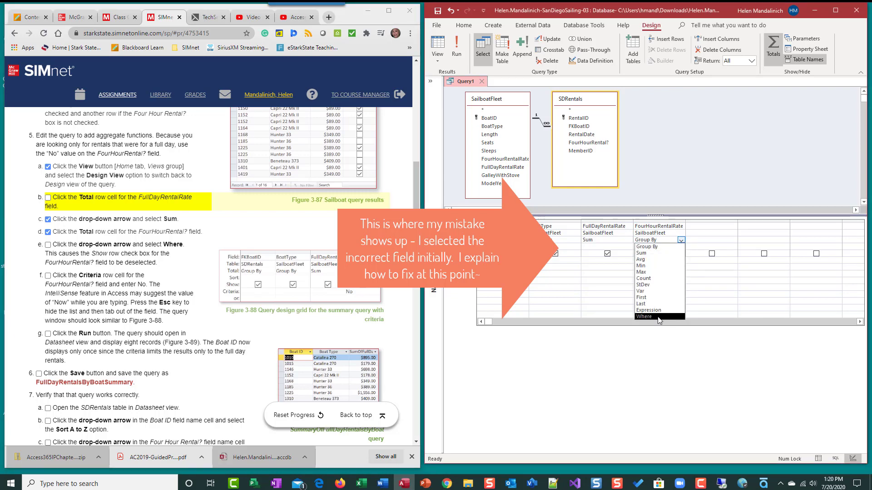
left_click(644, 316)
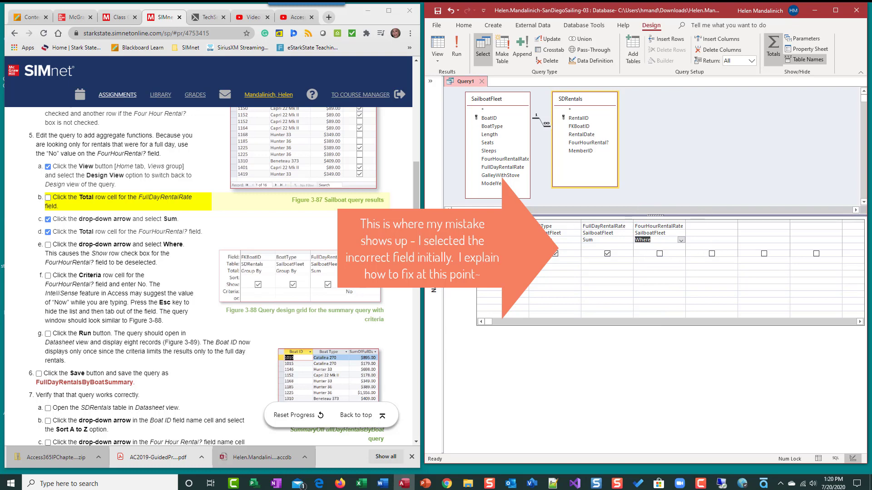
left_click(649, 260)
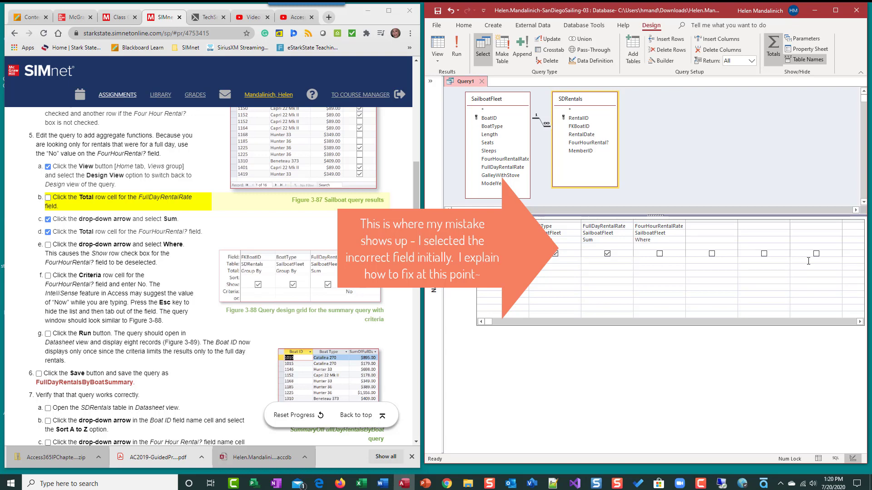
type("No")
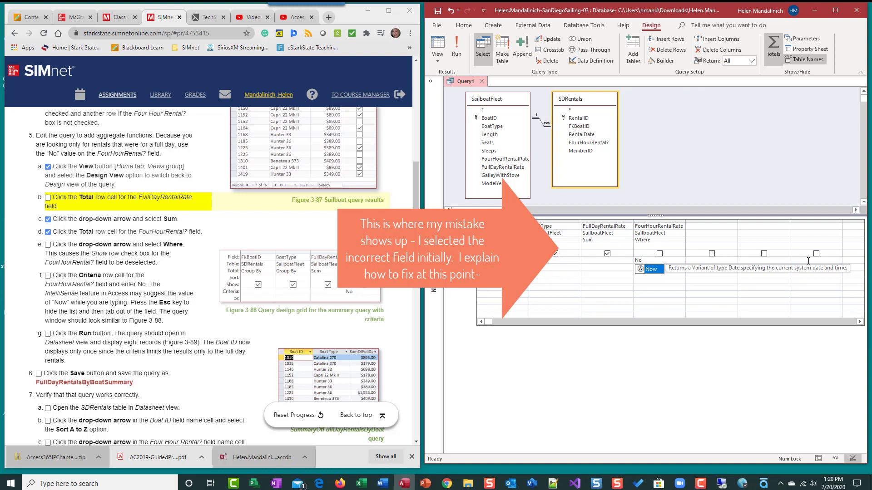
key("Escape")
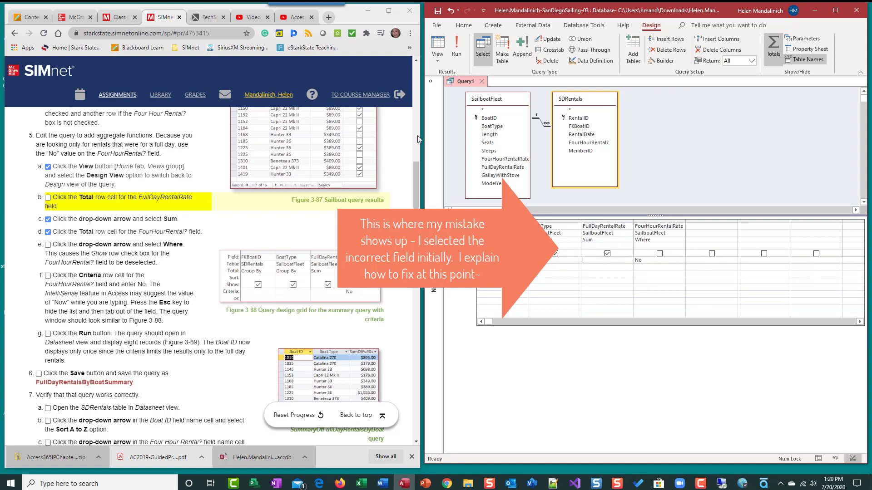
left_click(456, 48)
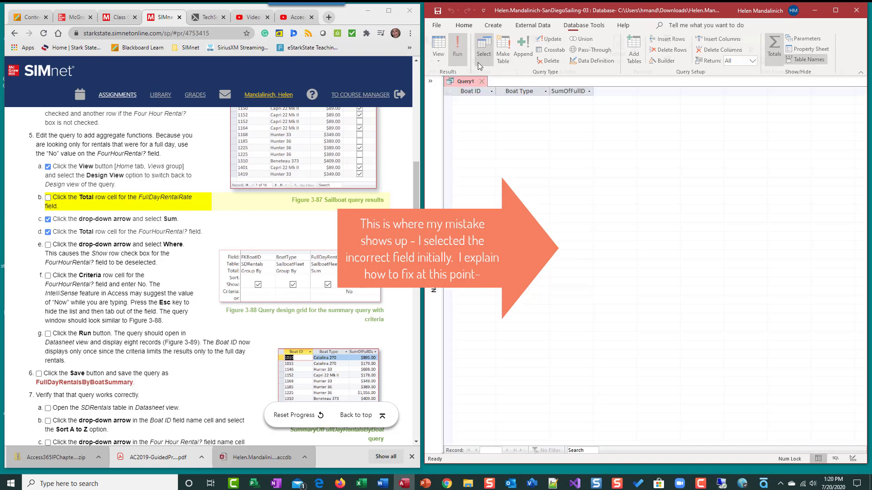
left_click(437, 45)
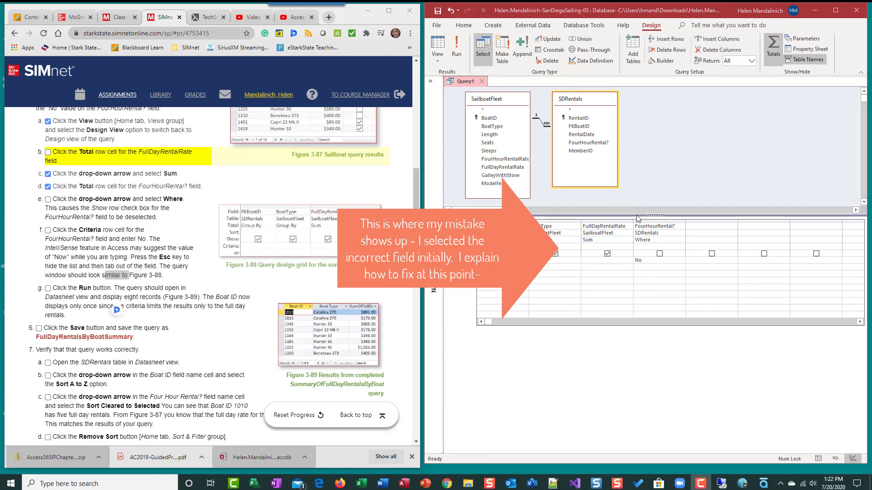
- Delete the fourth column from the query grid
left_click(660, 227)
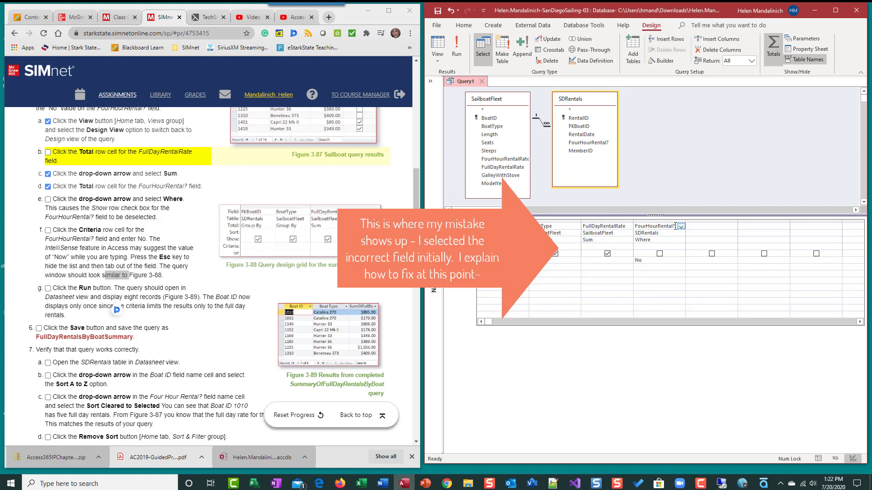
left_click(681, 227)
left_click(681, 227)
left_click(681, 227)
left_click(694, 240)
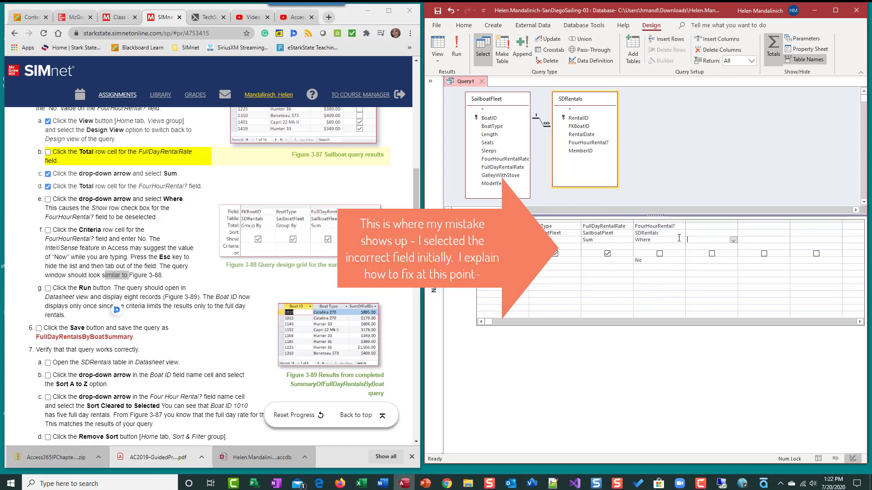
left_click(661, 222)
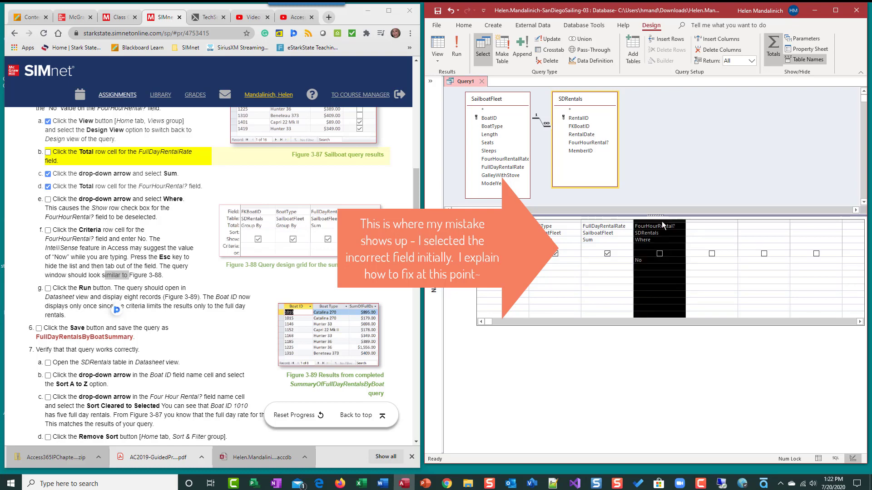
right_click(661, 222)
left_click(693, 251)
key("Delete")
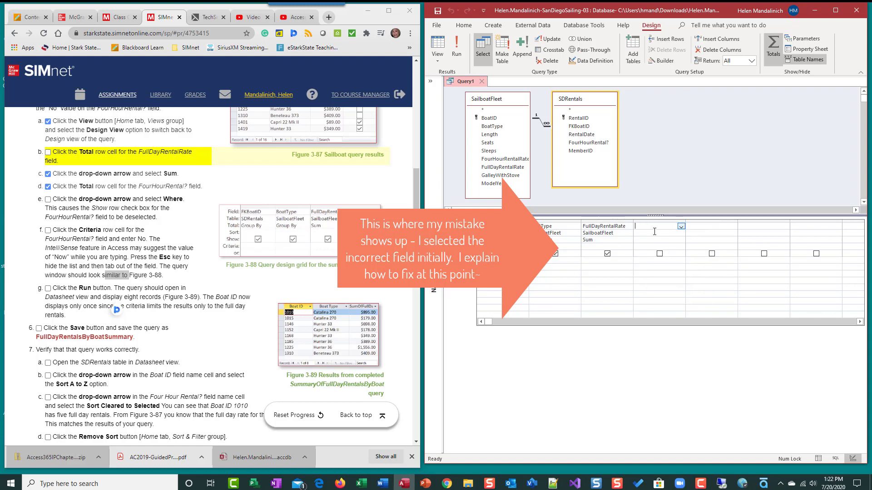
- Add FourHourRental? from SDRentals as the fourth field with Total Where and criterion No, run the query, and return to Design view
left_click(681, 227)
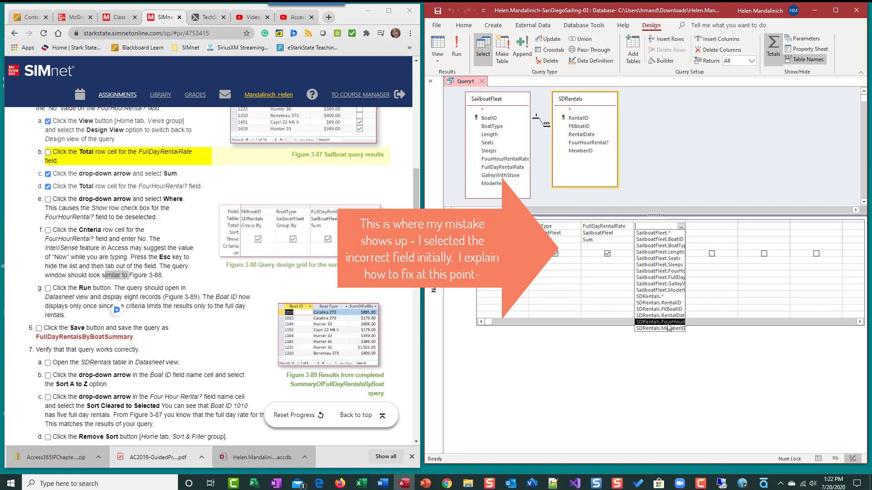
double_click(589, 143)
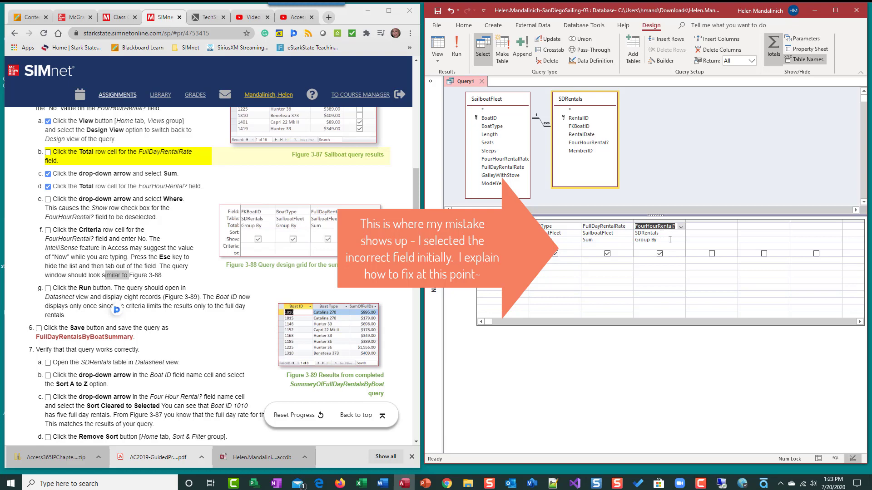
left_click(670, 241)
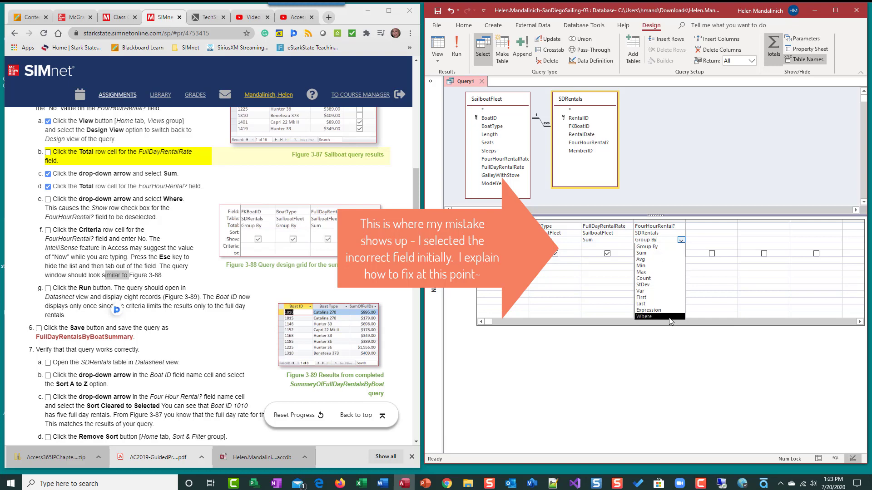
left_click(644, 316)
left_click(645, 263)
type("No")
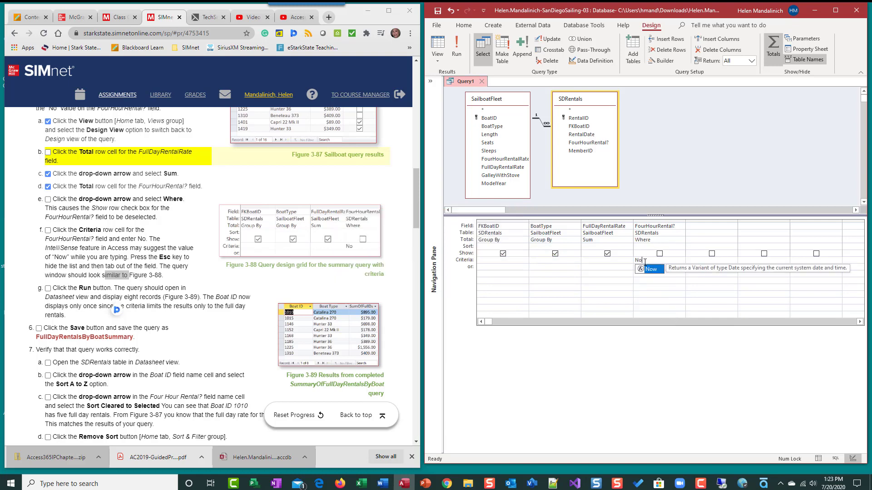
key("Escape")
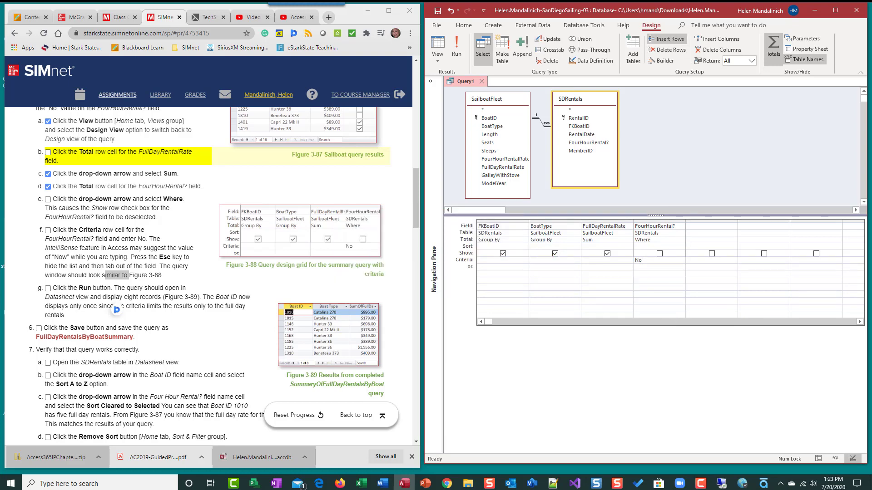
left_click(457, 47)
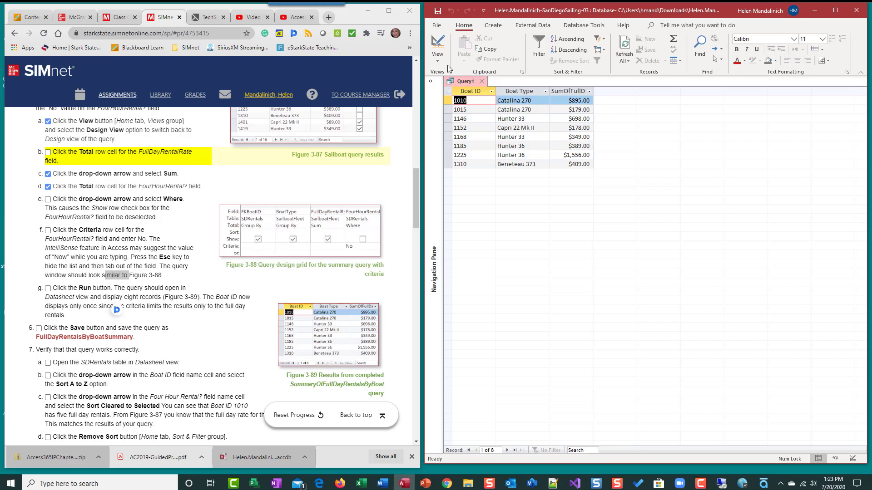
left_click(437, 42)
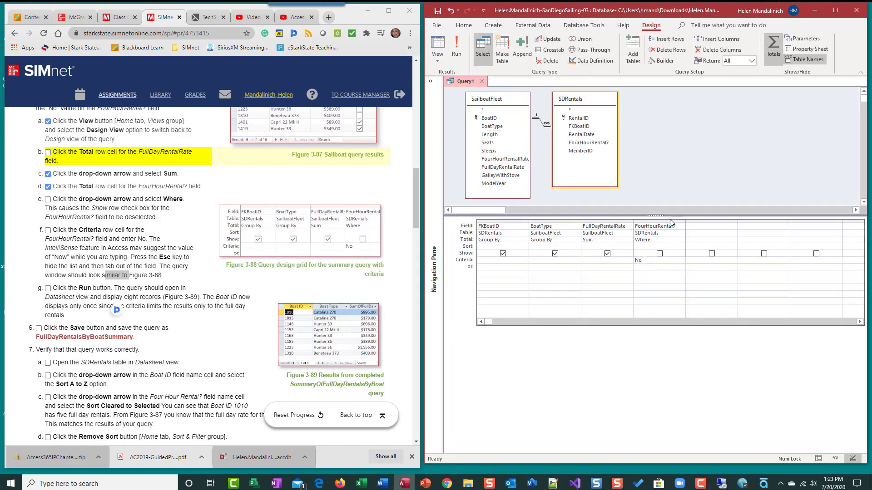
- Cut the FourHourRental? column out of the query grid
left_click(681, 227)
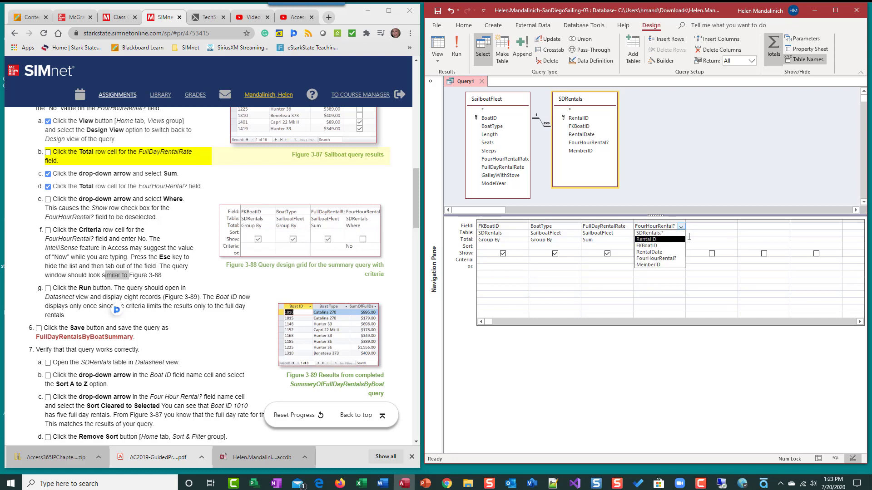
left_click(681, 226)
left_click(656, 221)
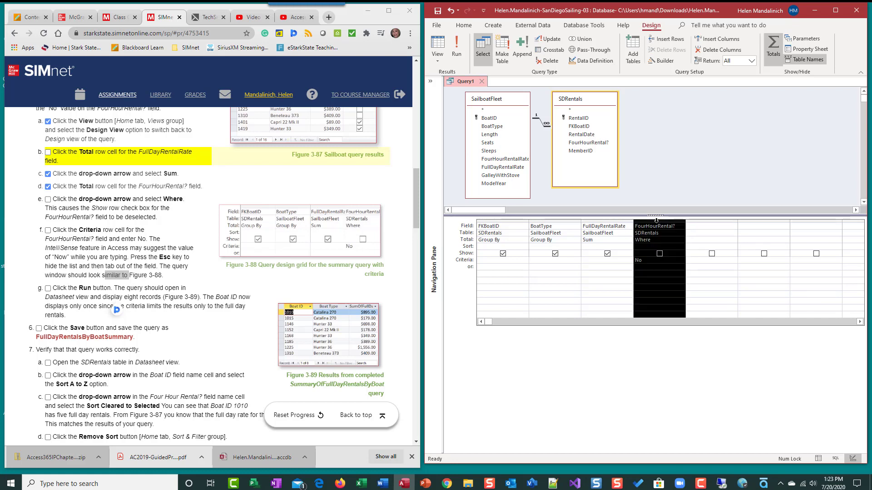
right_click(656, 221)
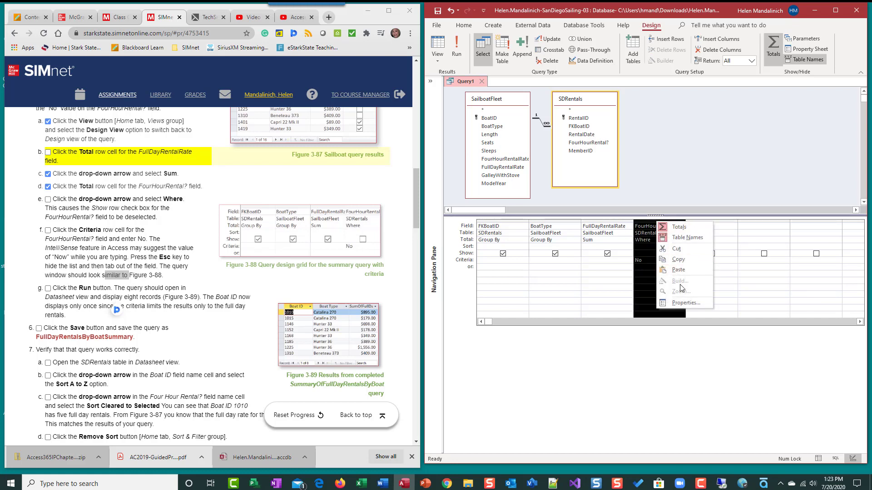
left_click(676, 249)
- Add FourHourRental? from SDRentals again as the fourth field, with Total Where and criterion No, and run the query
left_click(682, 227)
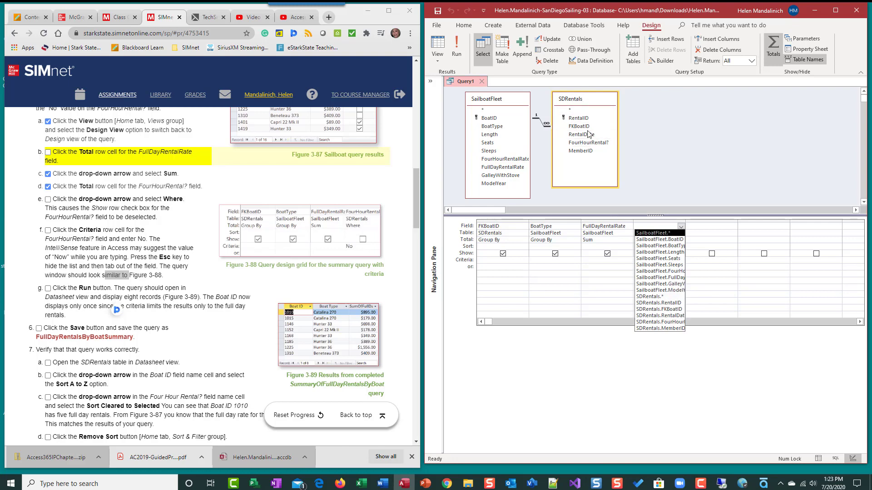
double_click(586, 144)
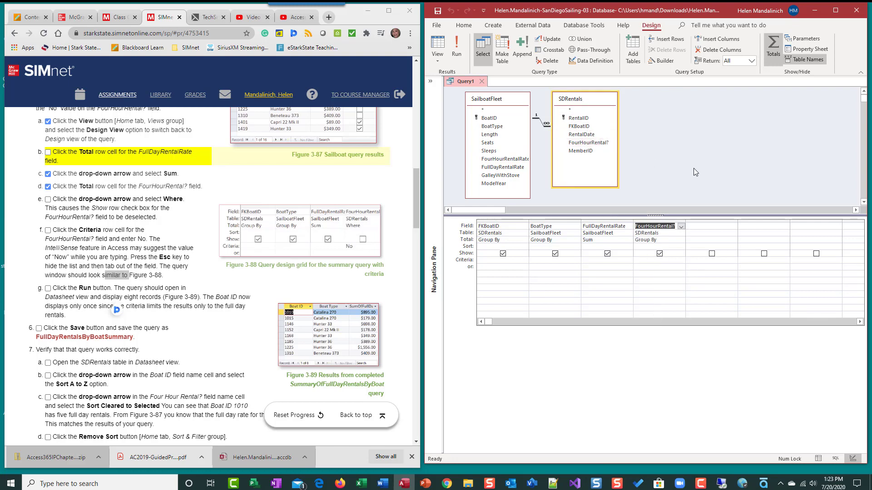
left_click(676, 240)
left_click(681, 239)
left_click(648, 316)
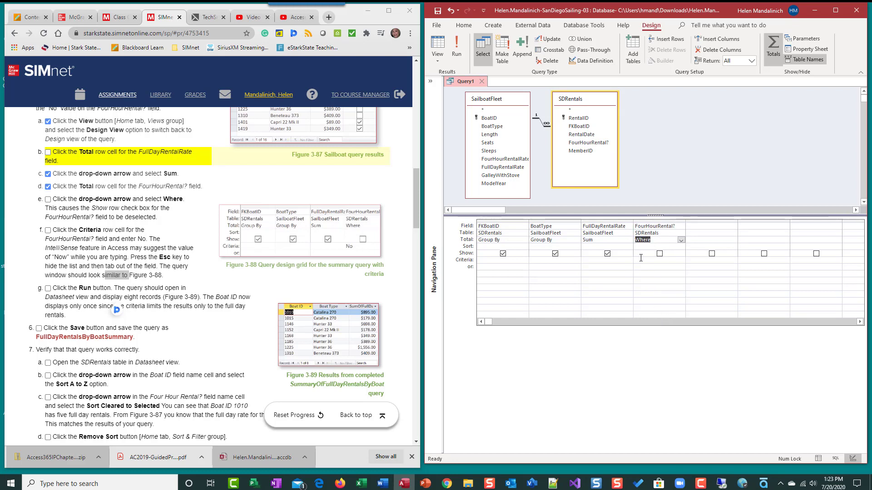
left_click(640, 261)
type("No")
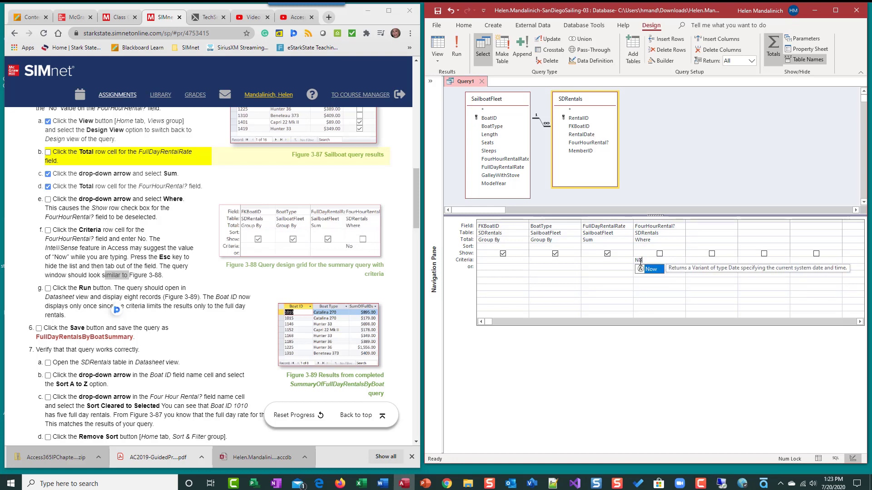
key("Escape")
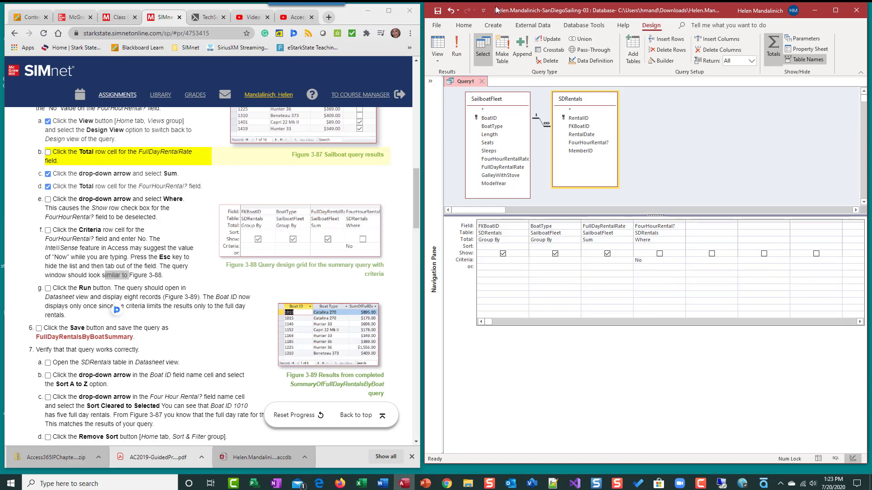
left_click(460, 49)
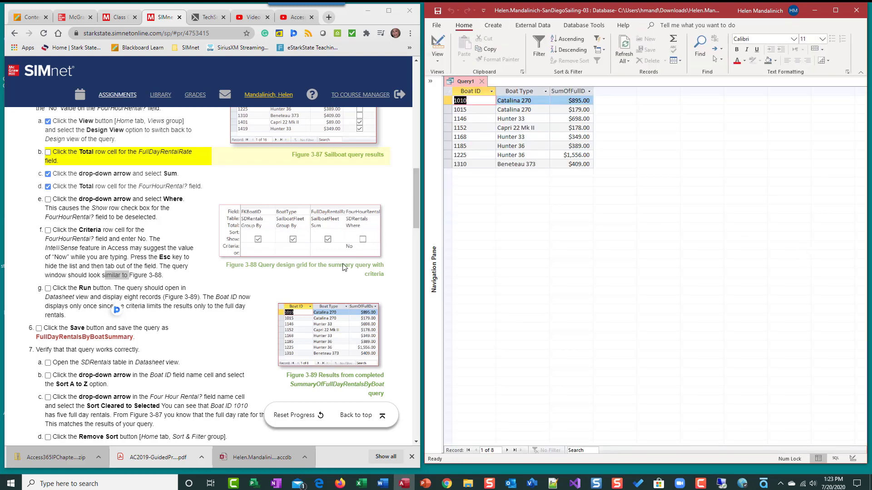
- Save the query as FullDayRentalsByBoatSummary
left_click(437, 11)
type("FullDayRentalsByBoatSummary")
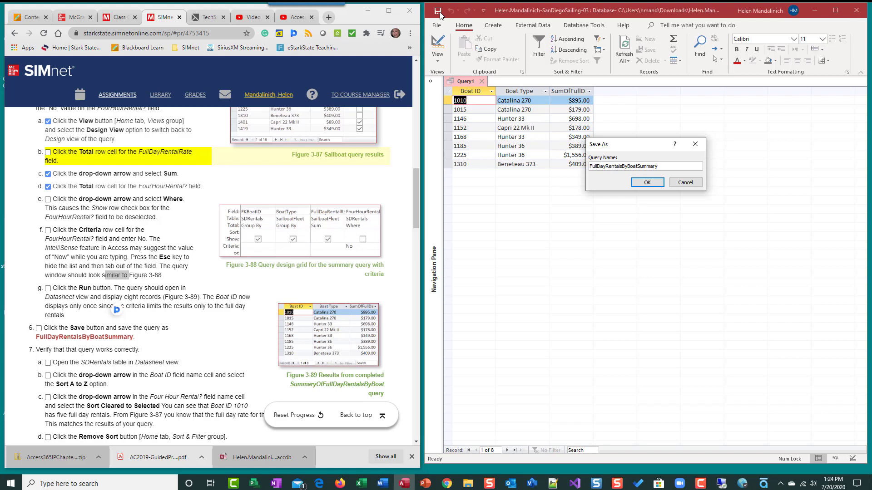
left_click(647, 184)
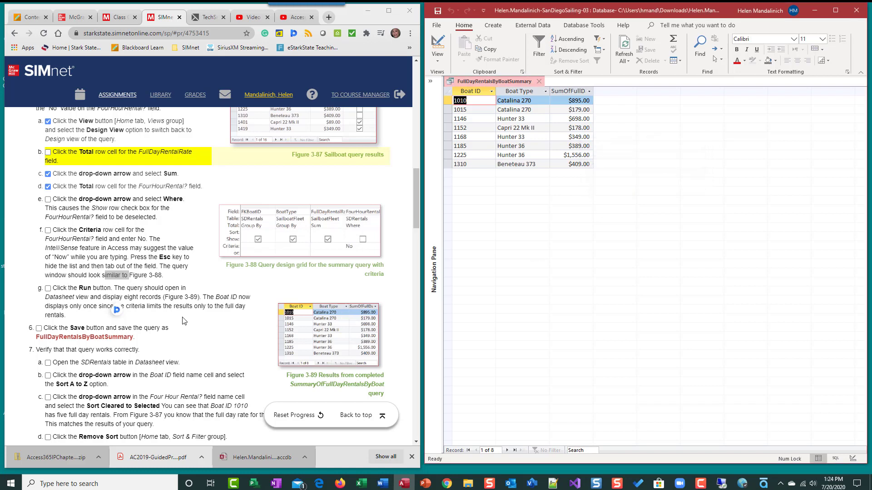
- Check off instructions 6, 5e, 5f and 5g in the SIMnet project instructions
left_click(38, 327)
left_click(47, 200)
left_click(47, 231)
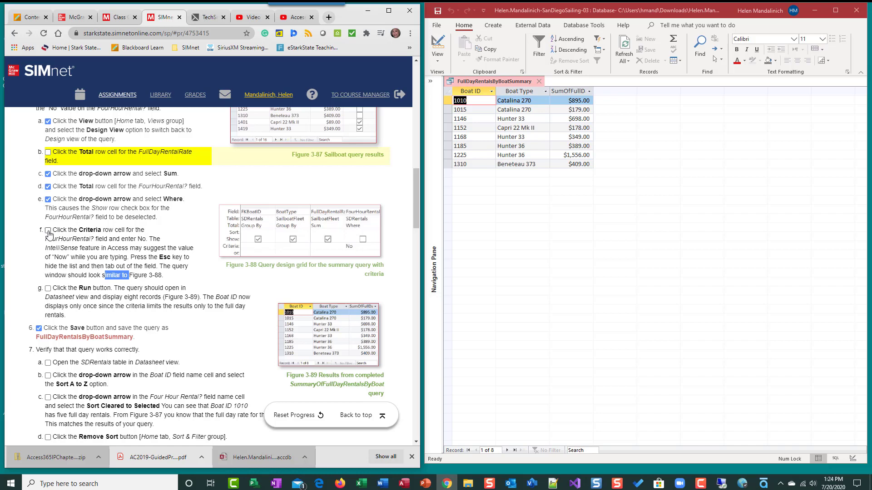
left_click(48, 288)
scroll(54, 291, "down", 4)
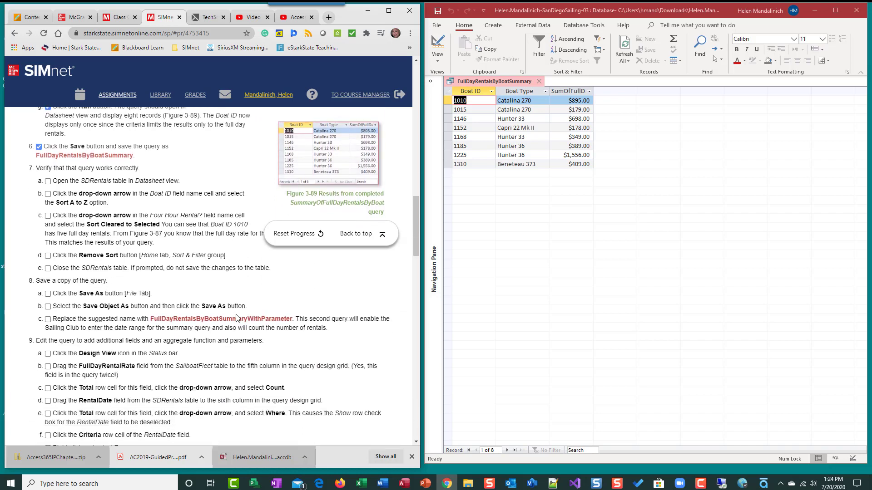